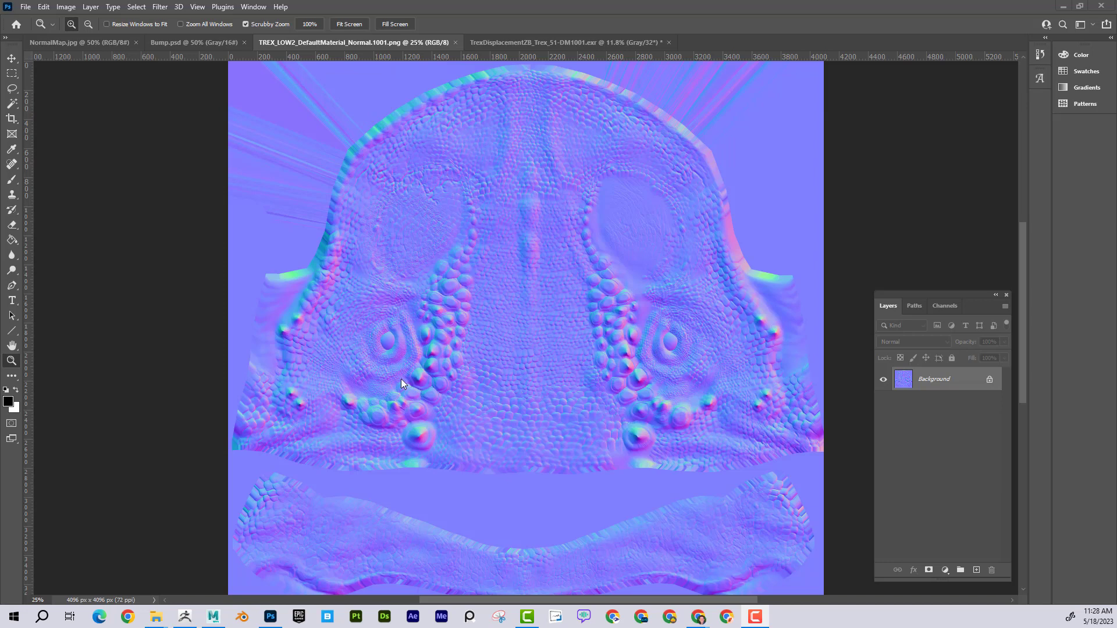
Compare the T-rex displacement map TrexDisplacementZB_Trex_51-DM1001.exr with the normal map TREX_LOW2_DefaultMaterial_Normal.1001.png
click(541, 40)
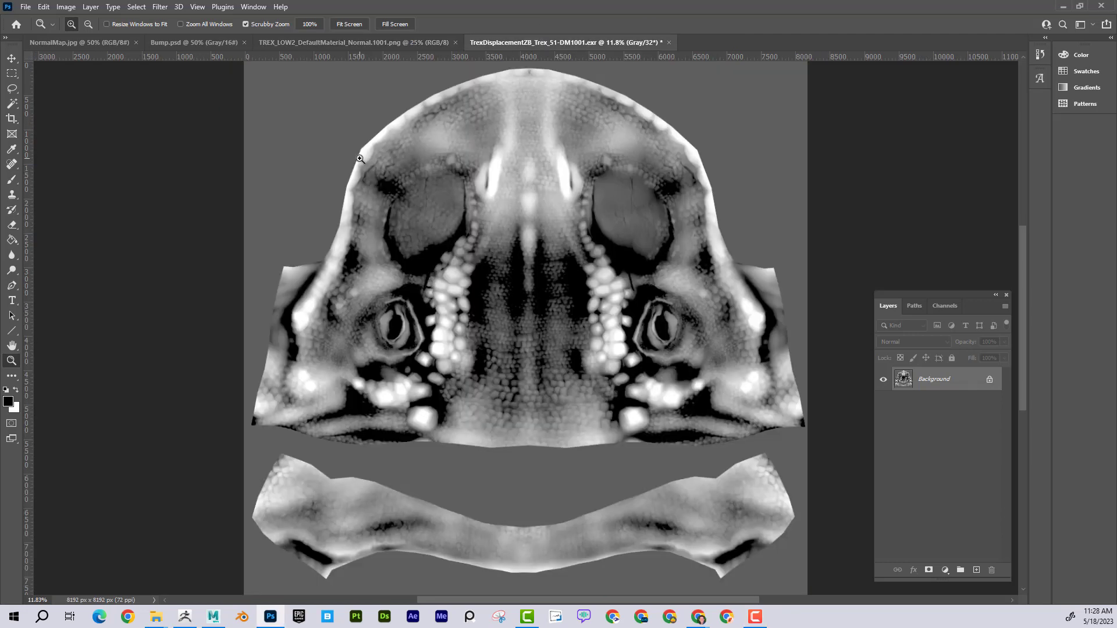
click(356, 43)
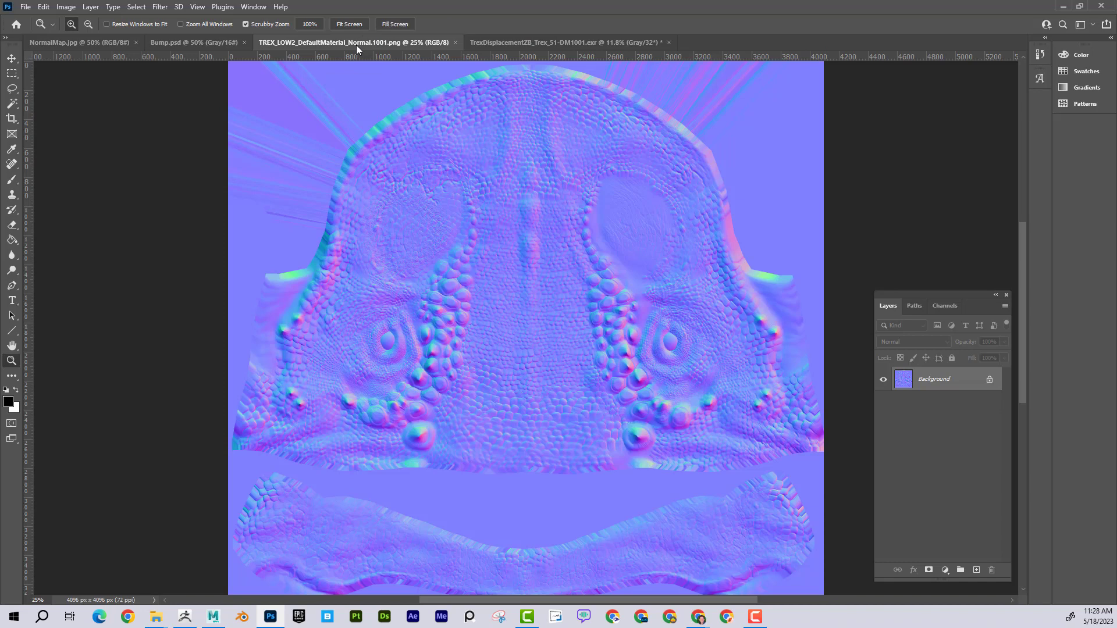
click(503, 37)
click(417, 39)
Switch to ZBrush at full window size and turn off perspective for the front view of the demo head
key(alt+Tab)
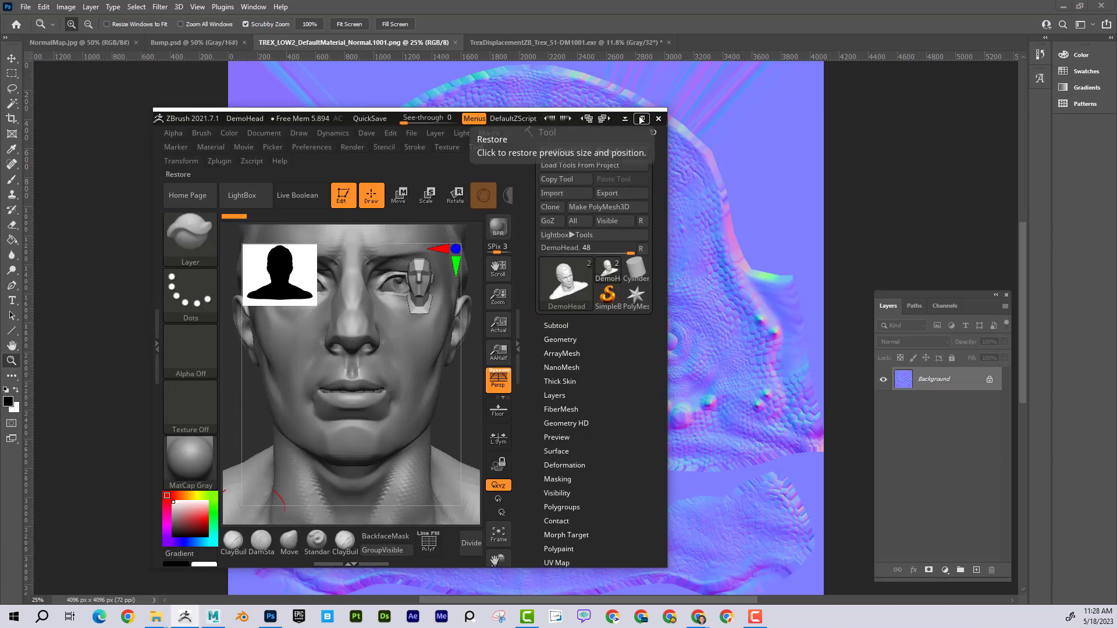
click(642, 120)
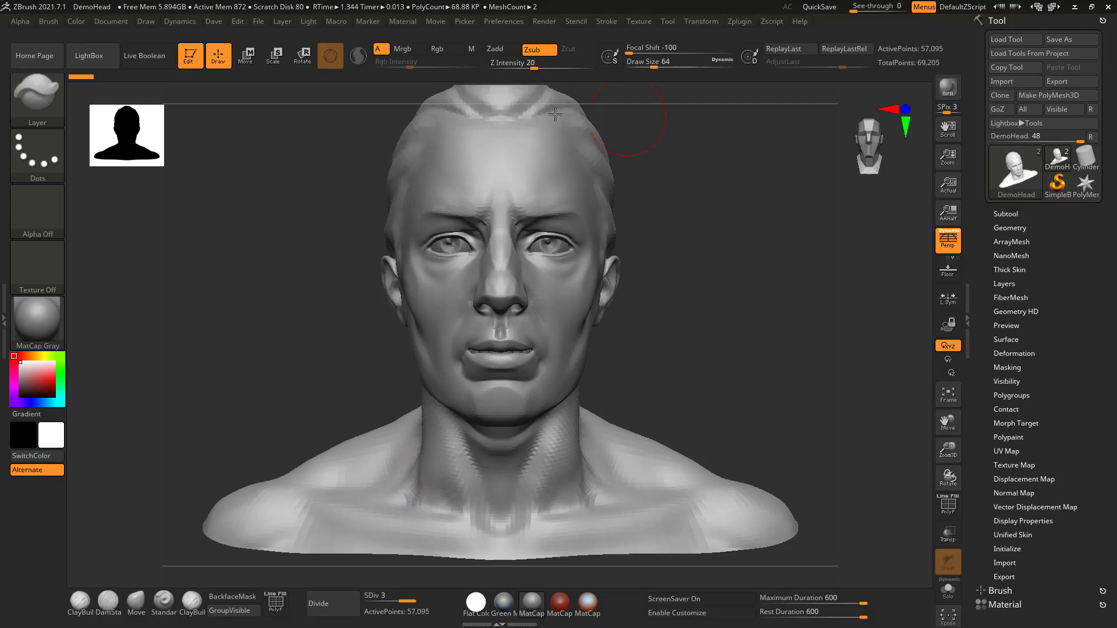
mouse_move(685, 286)
mouse_down()
mouse_move(691, 309)
mouse_move(700, 305)
mouse_up()
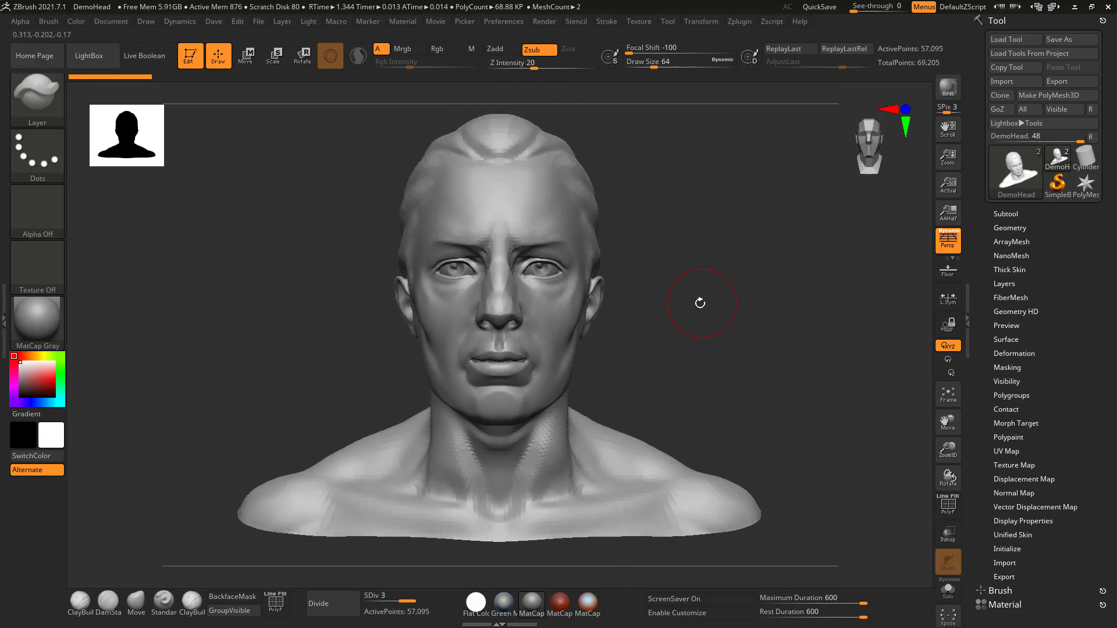
click(947, 240)
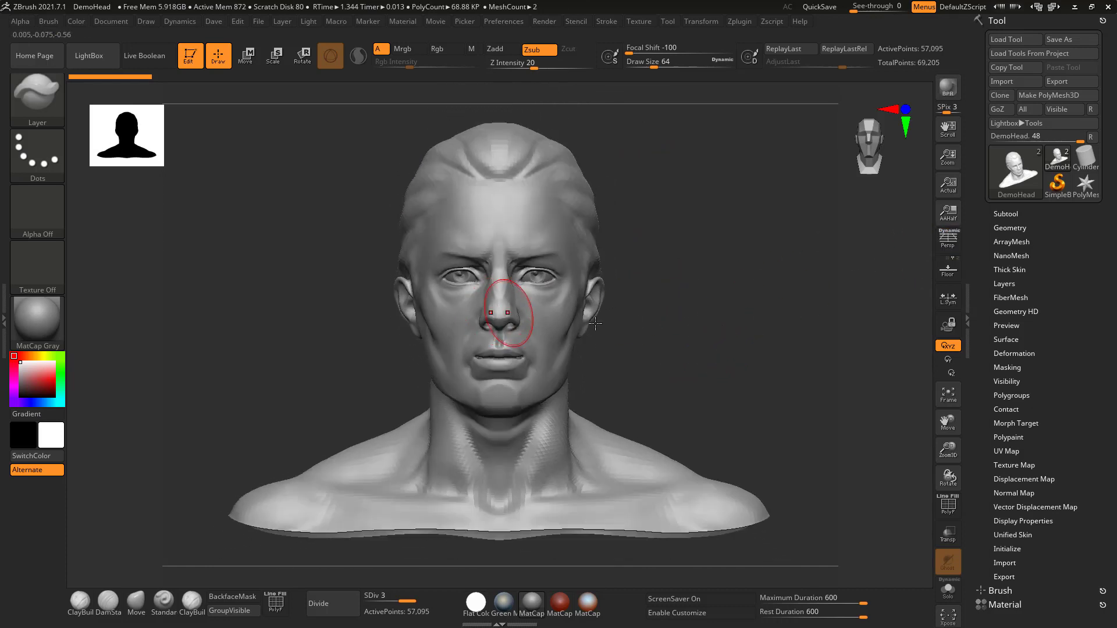
mouse_move(642, 323)
mouse_down()
mouse_move(608, 321)
mouse_move(646, 320)
mouse_up()
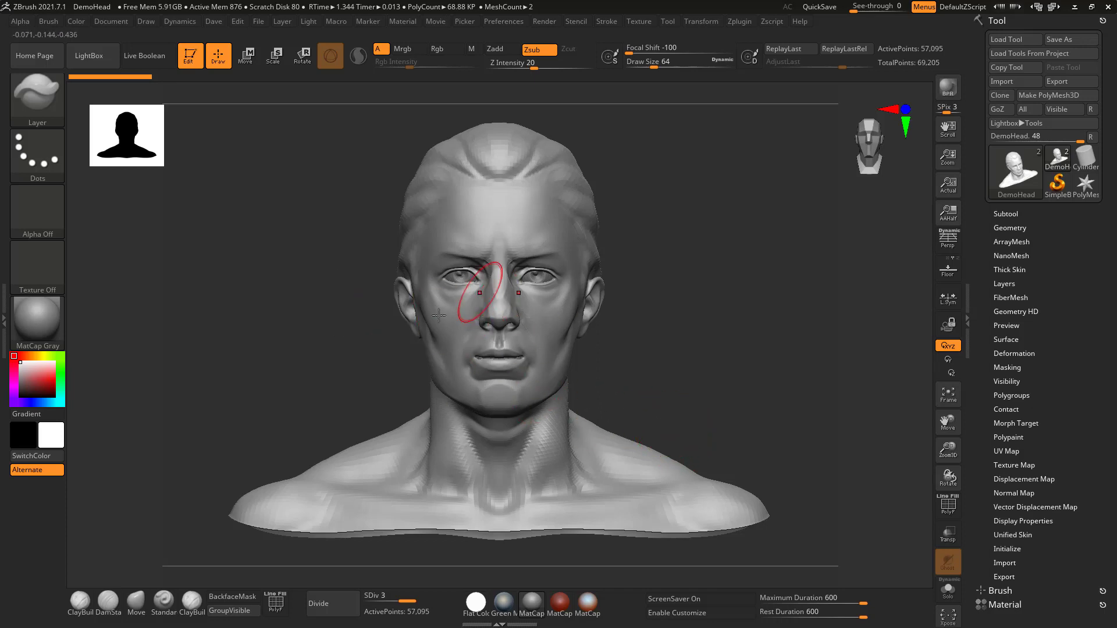
Preview the demo head with the NormalRGBMat material and set it back to MatCap Gray
click(37, 325)
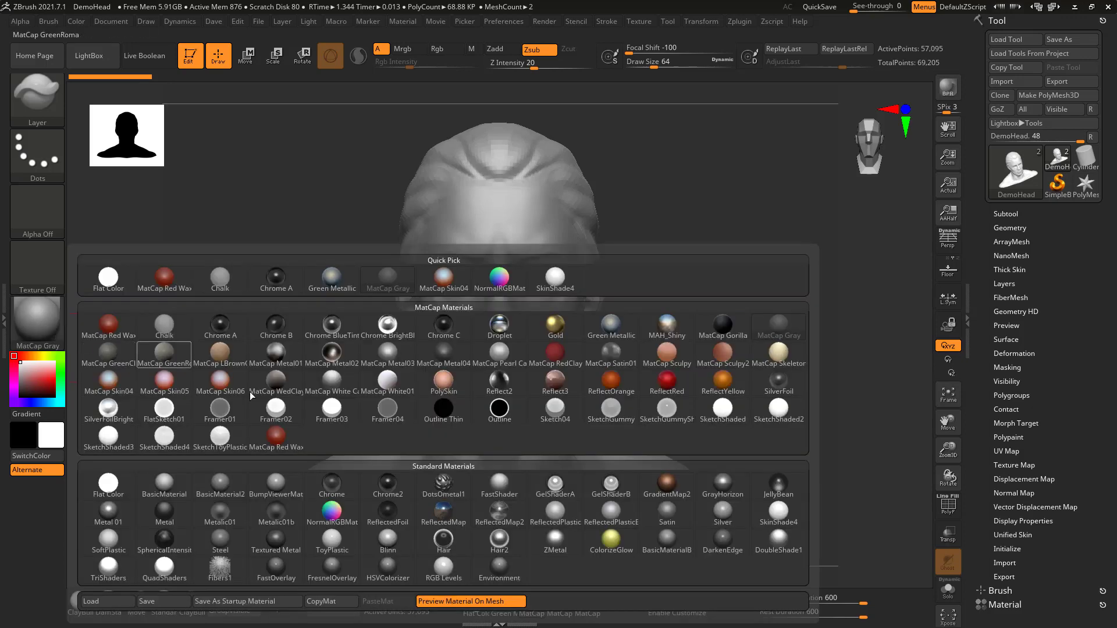
click(331, 511)
mouse_move(39, 331)
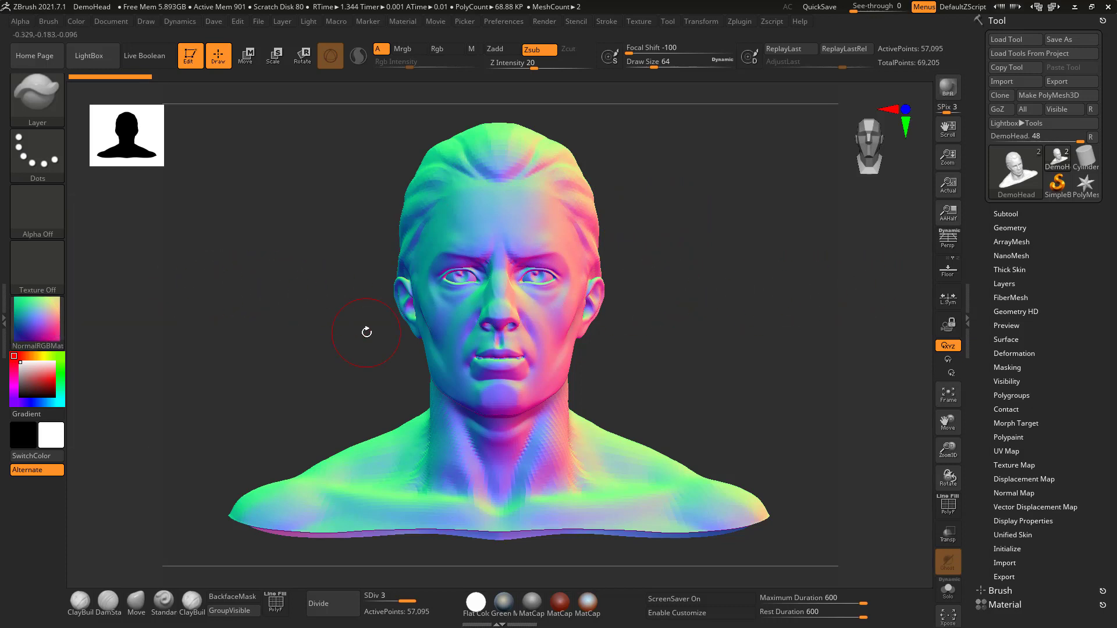
click(55, 327)
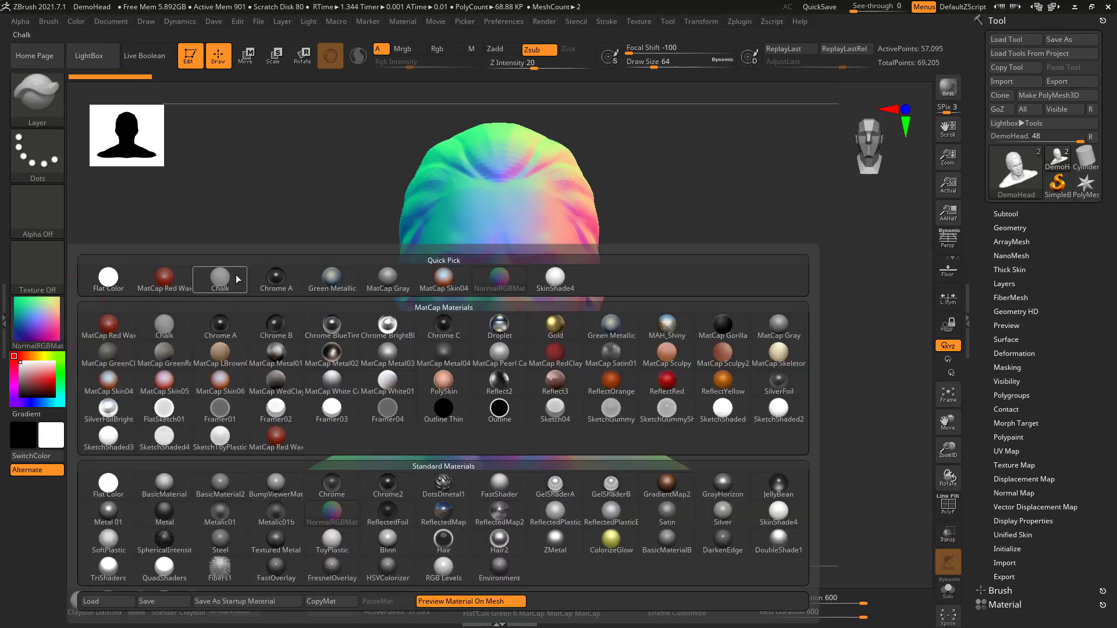
click(404, 285)
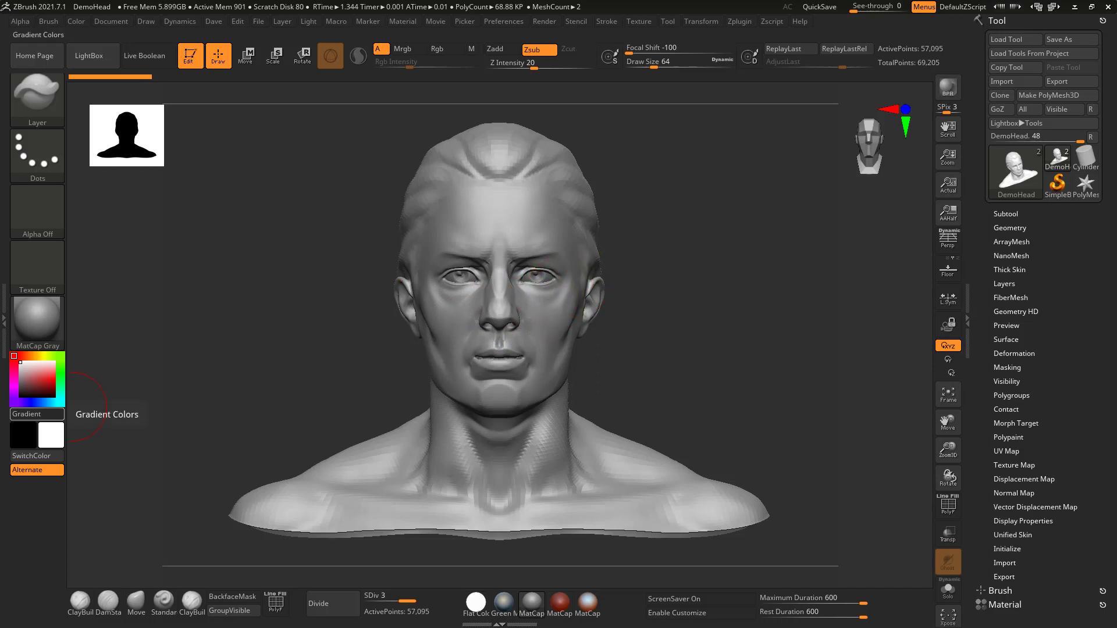
Switch to Photoshop and compare the head's NormalMap.jpg with its Bump.psd
key(alt+Tab)
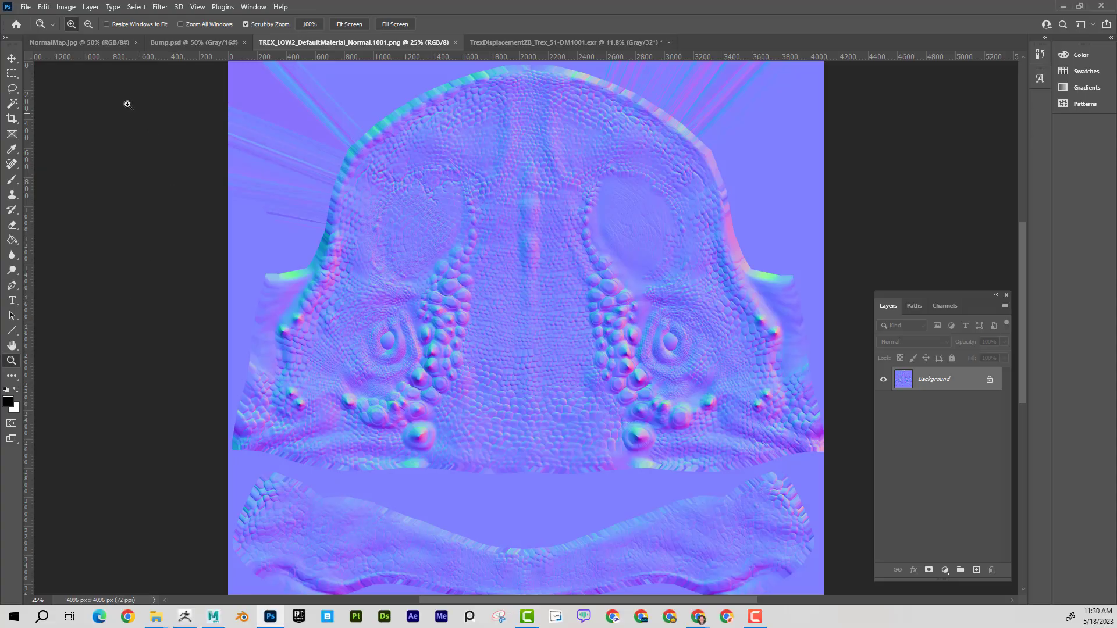
click(97, 42)
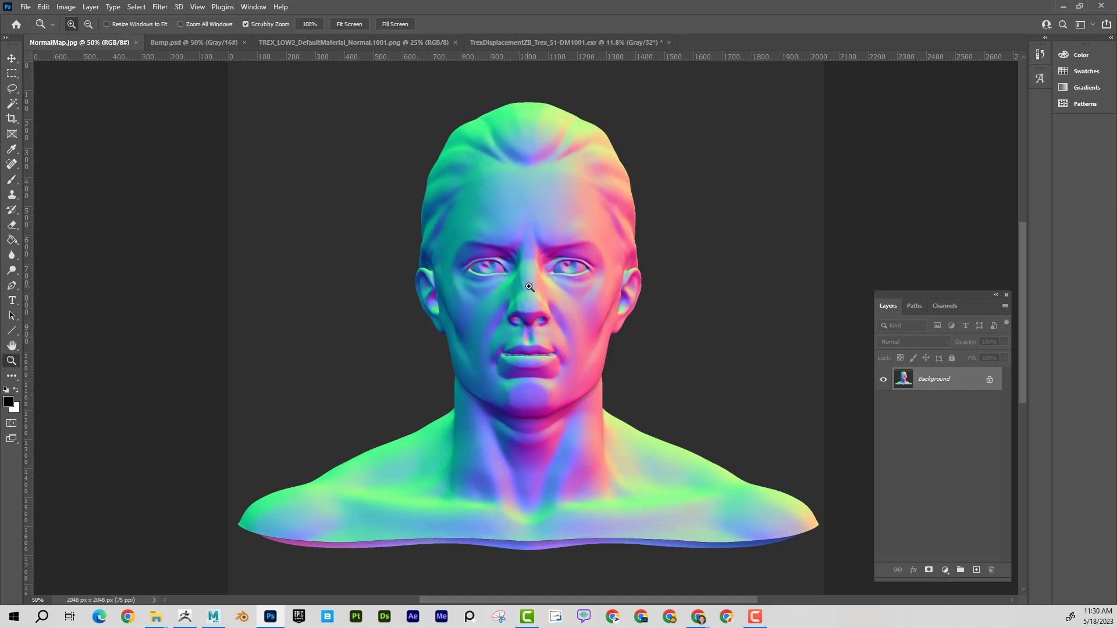
click(219, 46)
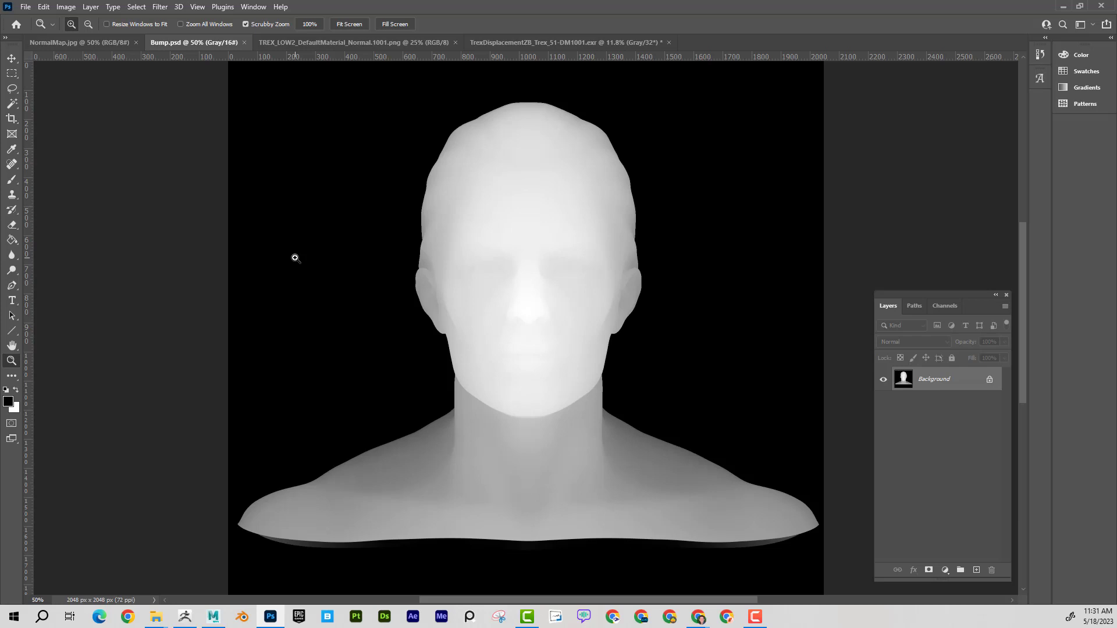
click(123, 42)
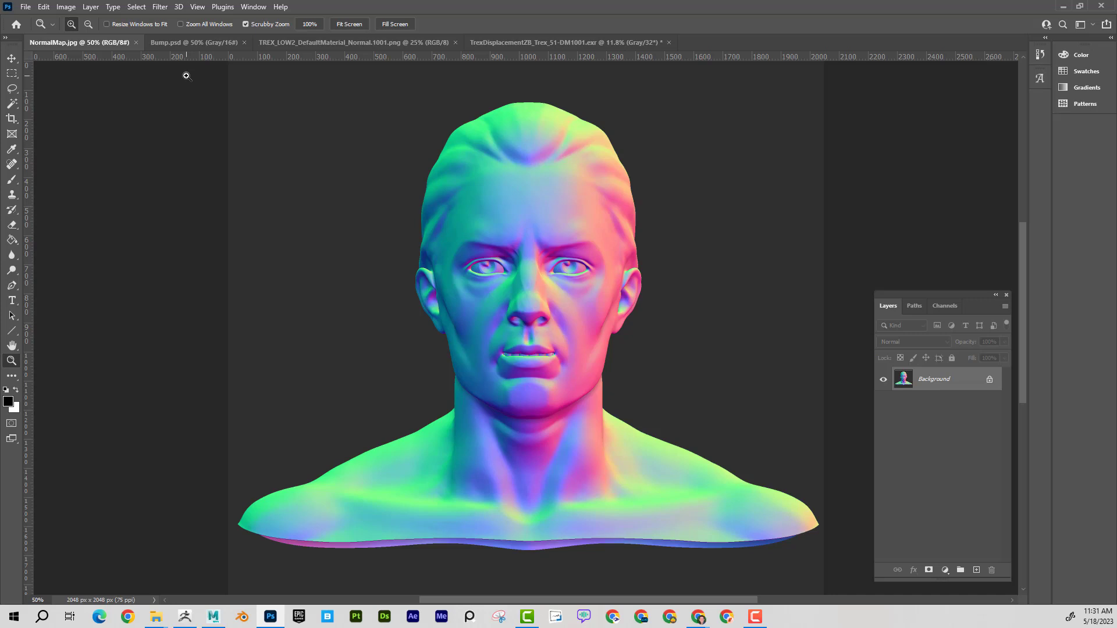
Try the Black & White adjustment on the T-rex normal map and cancel it
click(345, 43)
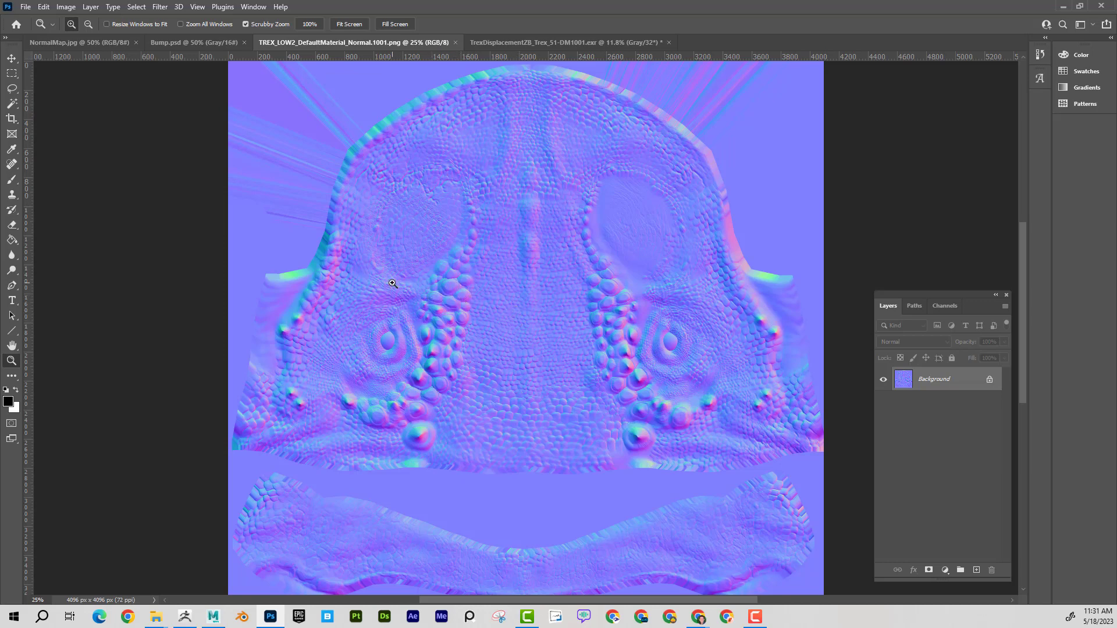
click(66, 7)
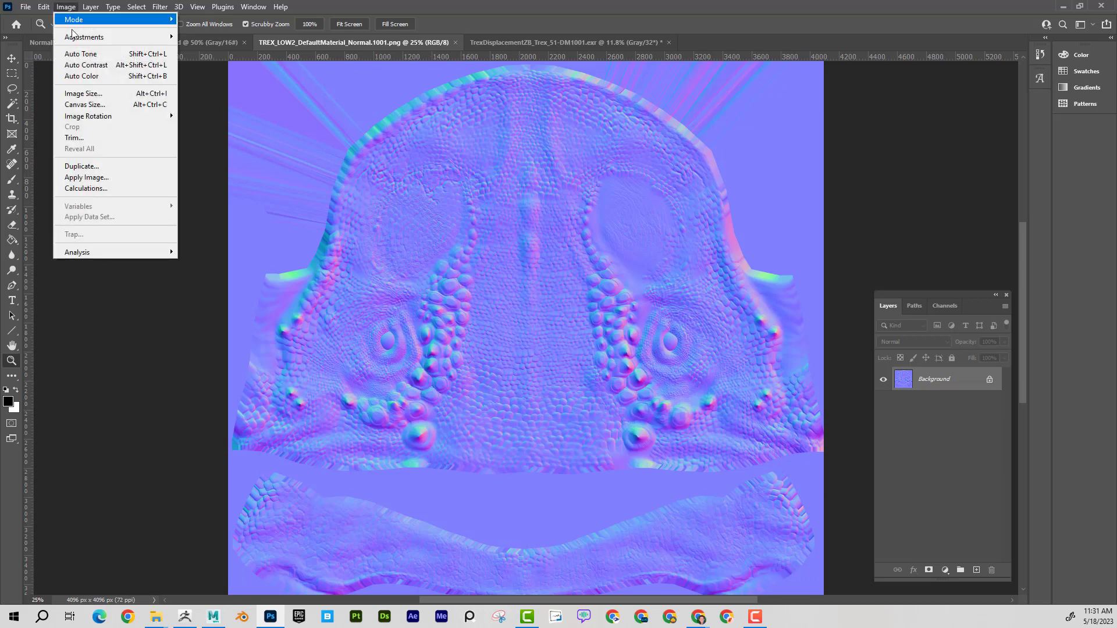
mouse_move(81, 37)
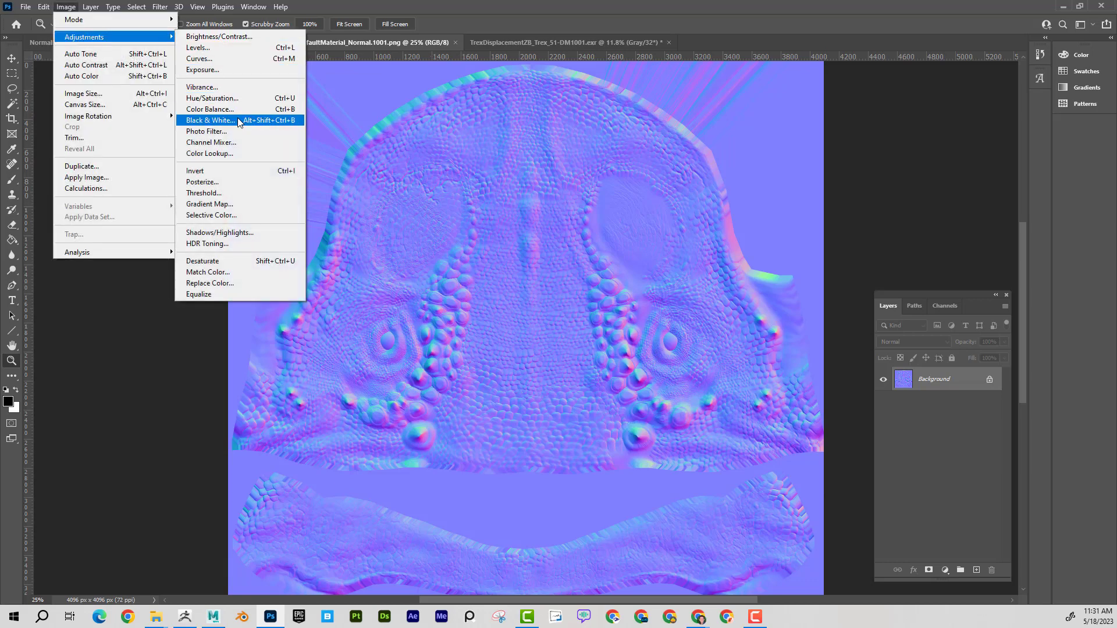
click(238, 119)
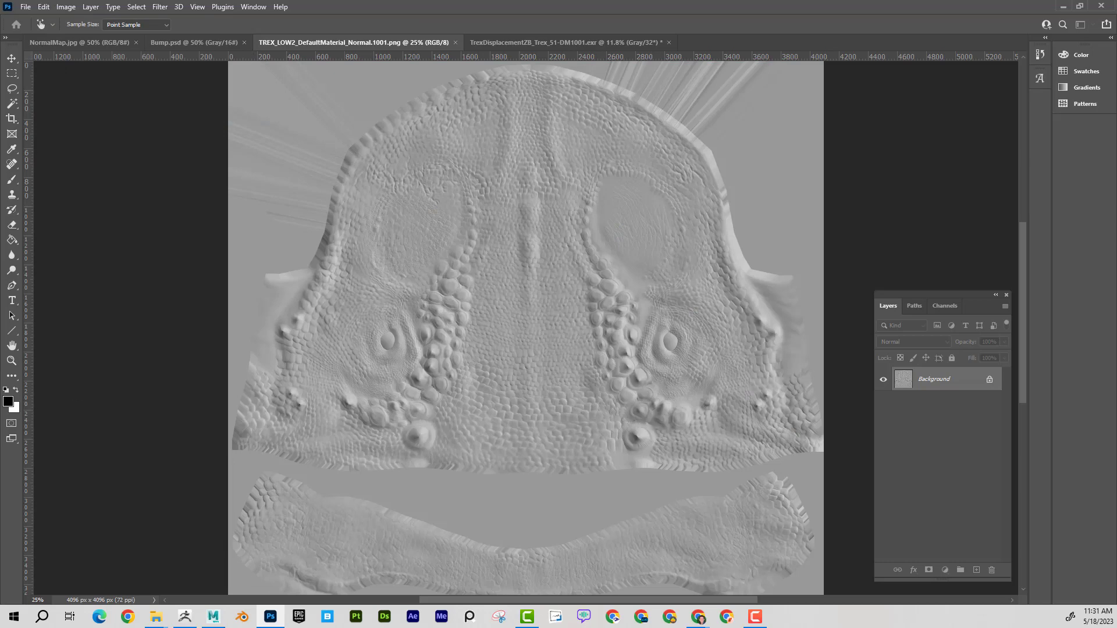
key(Escape)
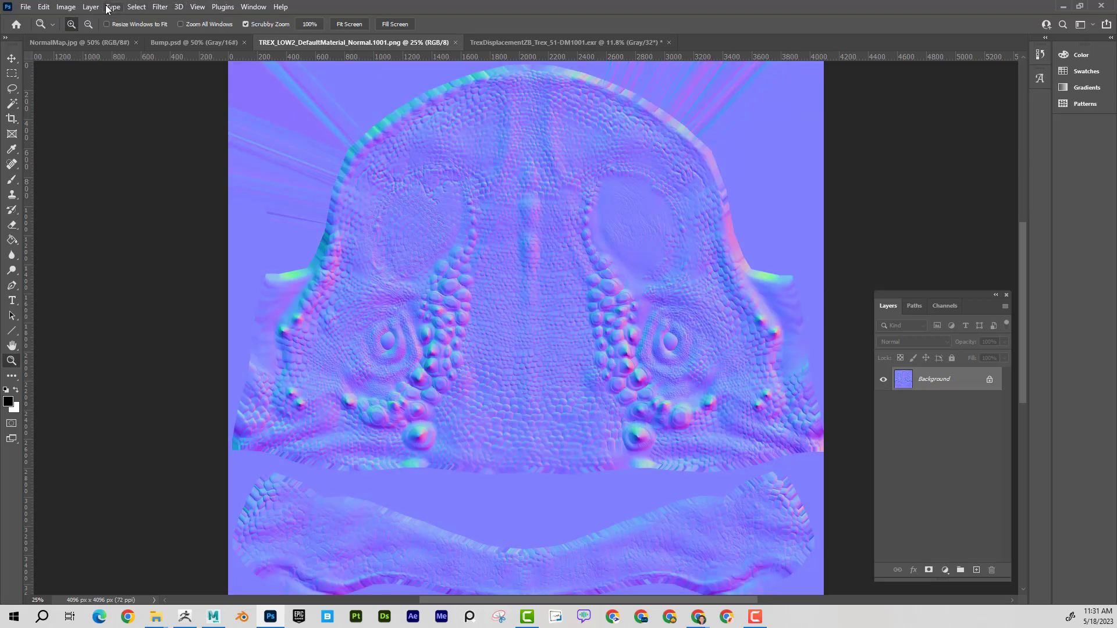
click(66, 6)
mouse_move(107, 37)
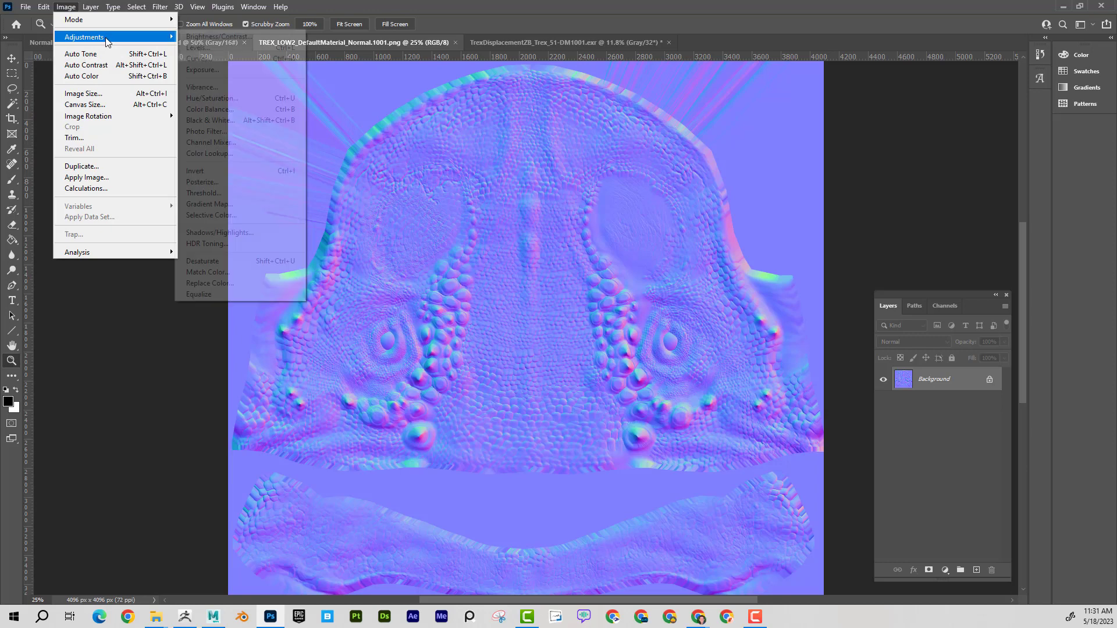
click(245, 118)
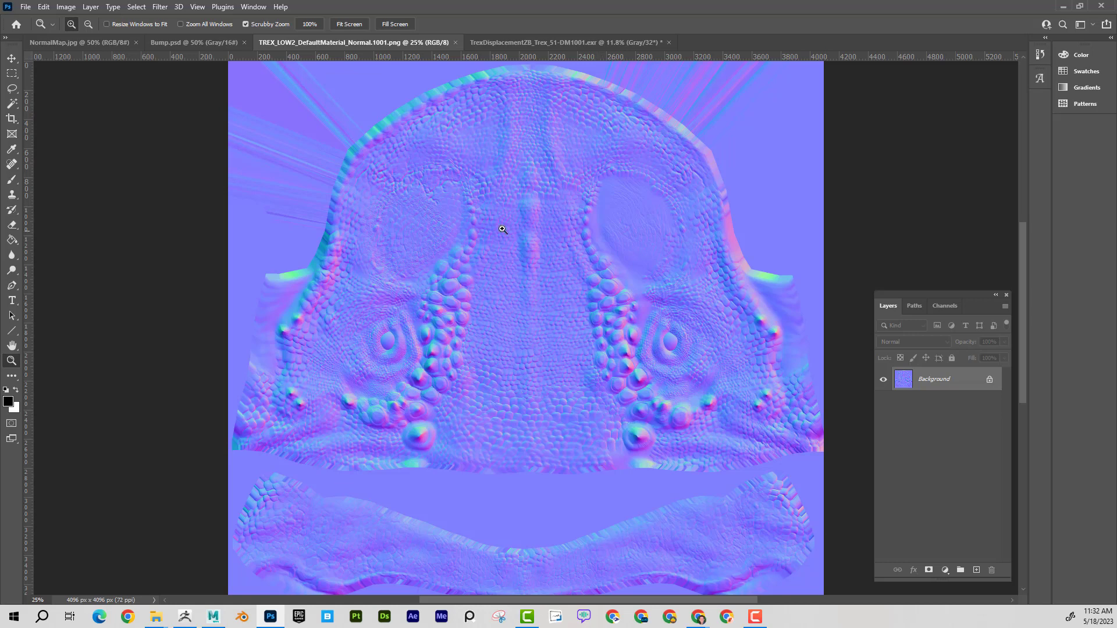
View the T-rex displacement map, and switch to Maya to select the plane in the perspective view
click(568, 40)
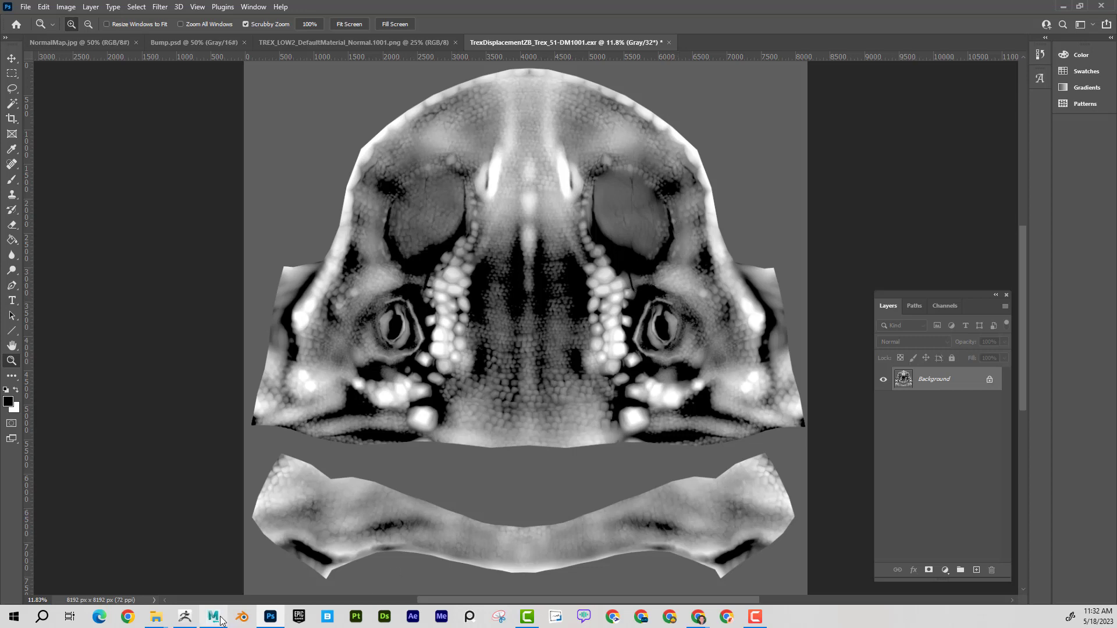
click(235, 533)
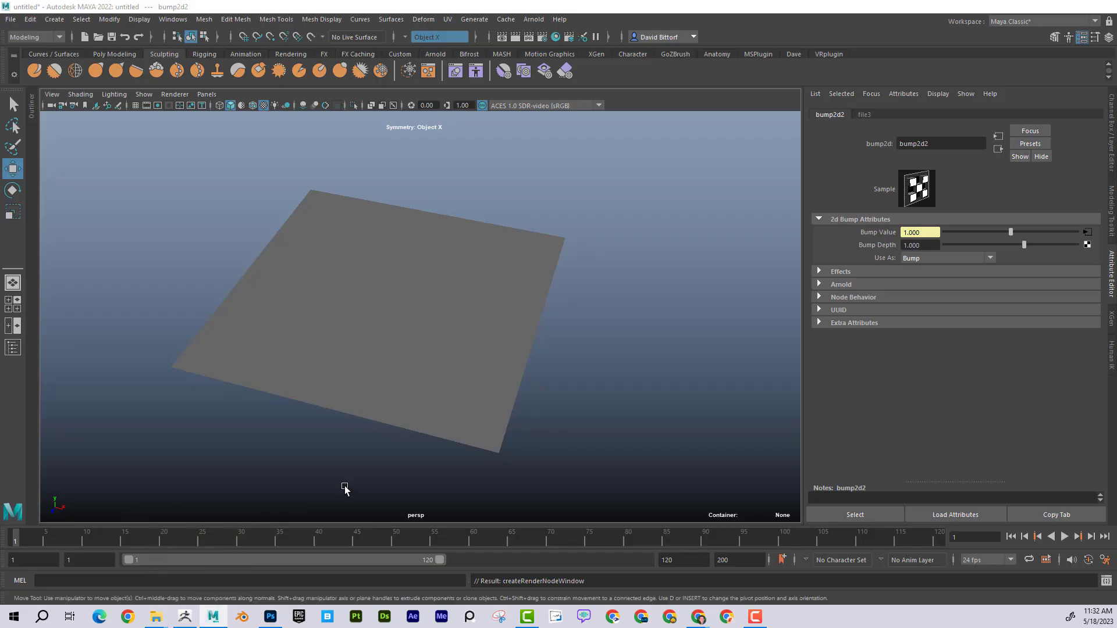
click(469, 329)
alt+drag(471, 331, 482, 335)
alt+middle_drag(482, 335, 525, 334)
alt+right_drag(525, 334, 543, 337)
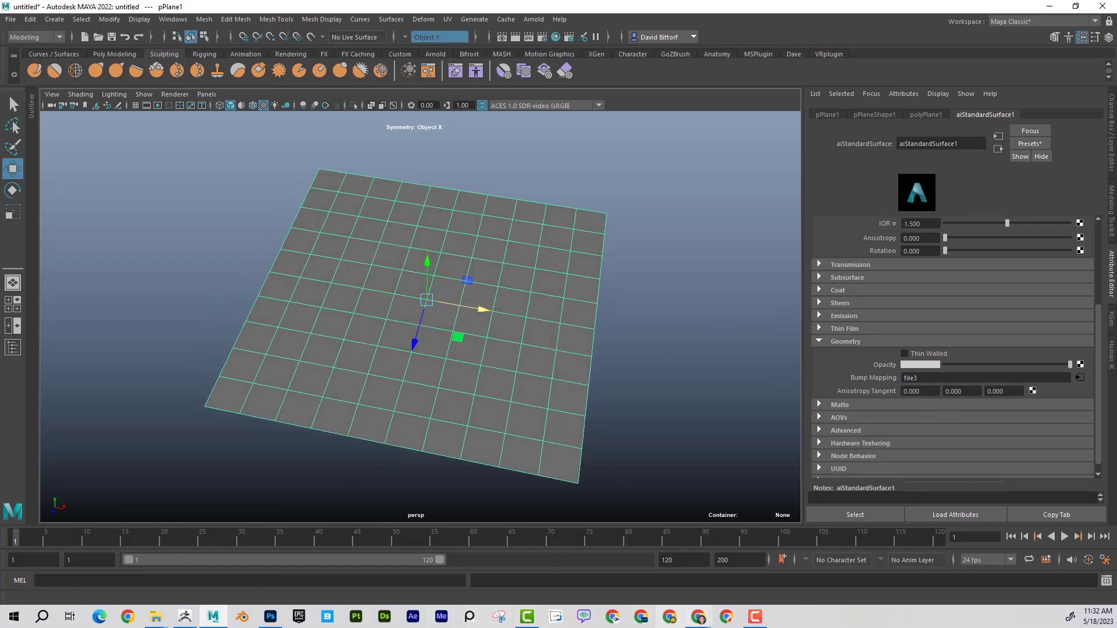
Return to Photoshop and examine the head's NormalMap.jpg against the grayscale Bump.psd
click(270, 616)
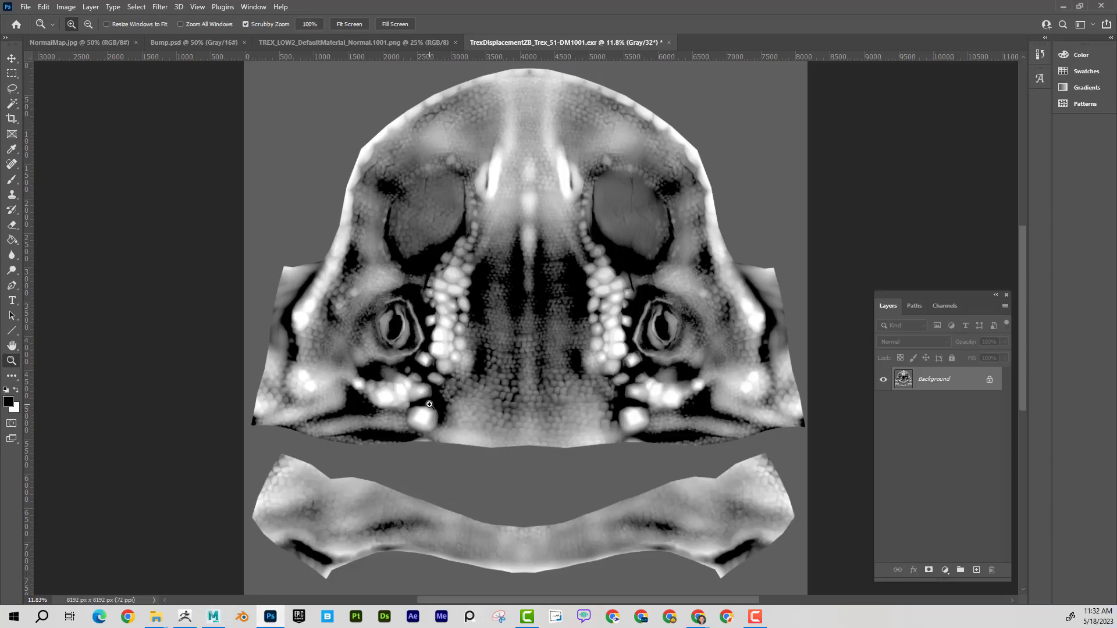
click(95, 43)
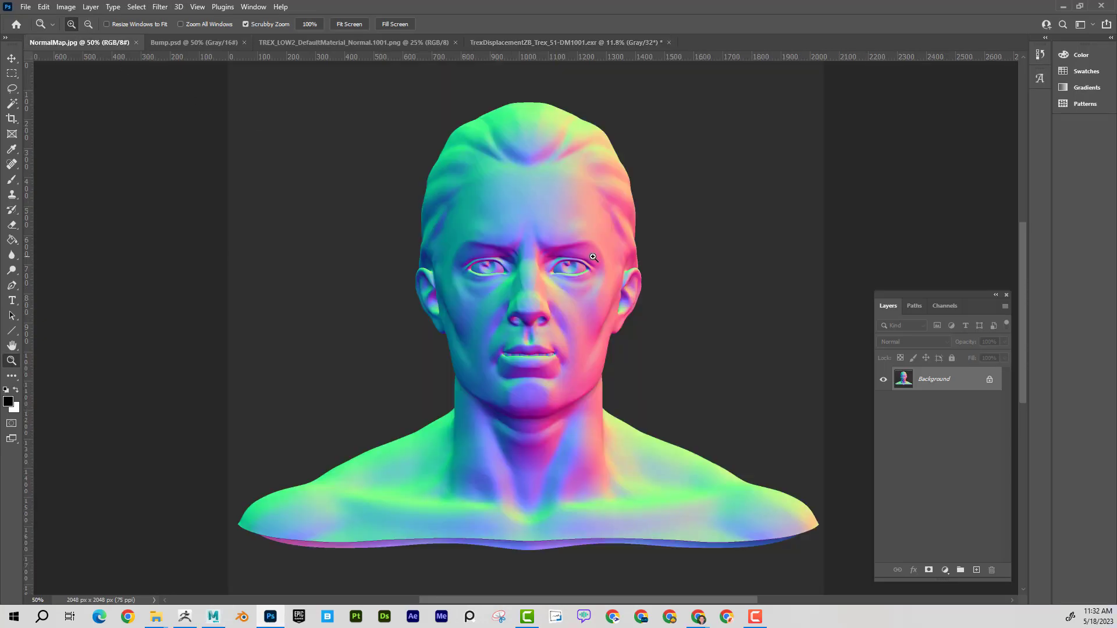
click(187, 44)
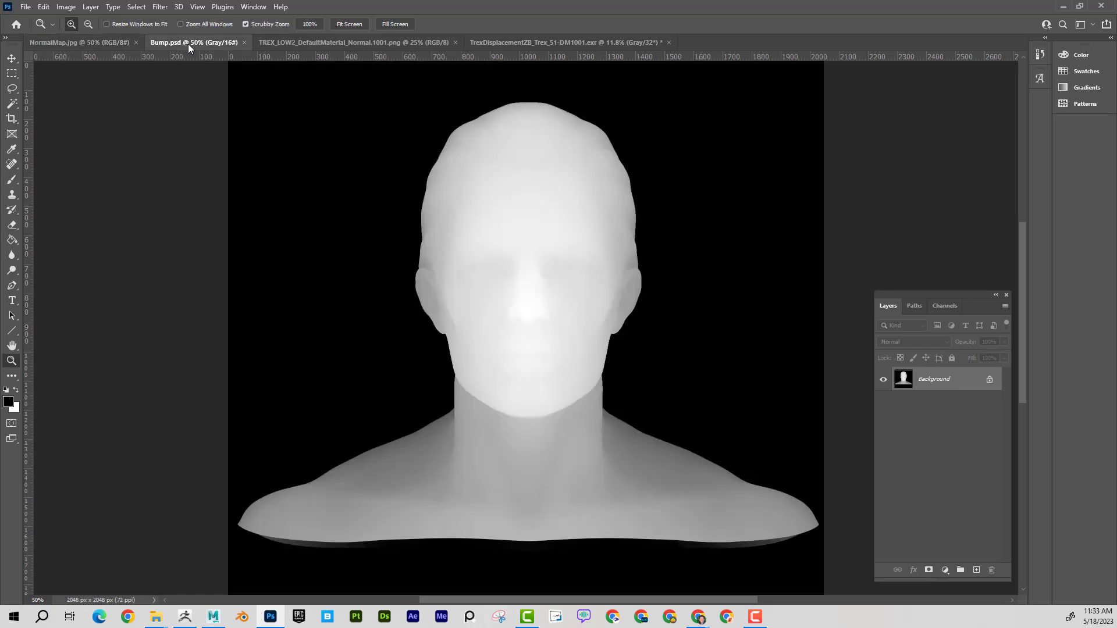
Return to Maya and assign a new Arnold aiStandardSurface material to the plane
click(1063, 7)
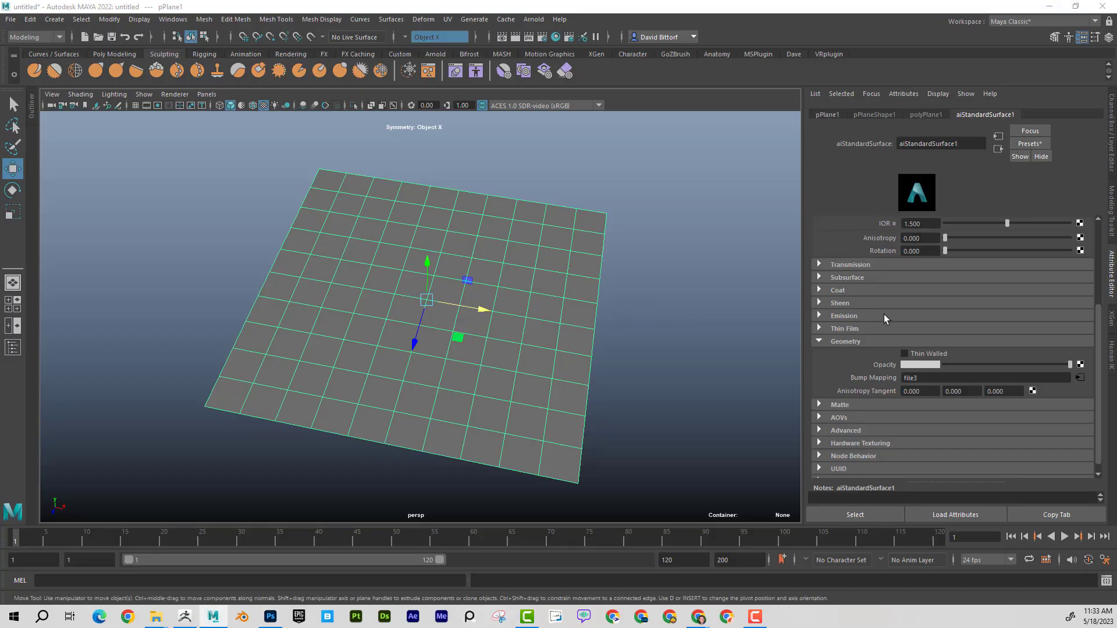
right_click(505, 284)
right_drag(504, 281, 523, 578)
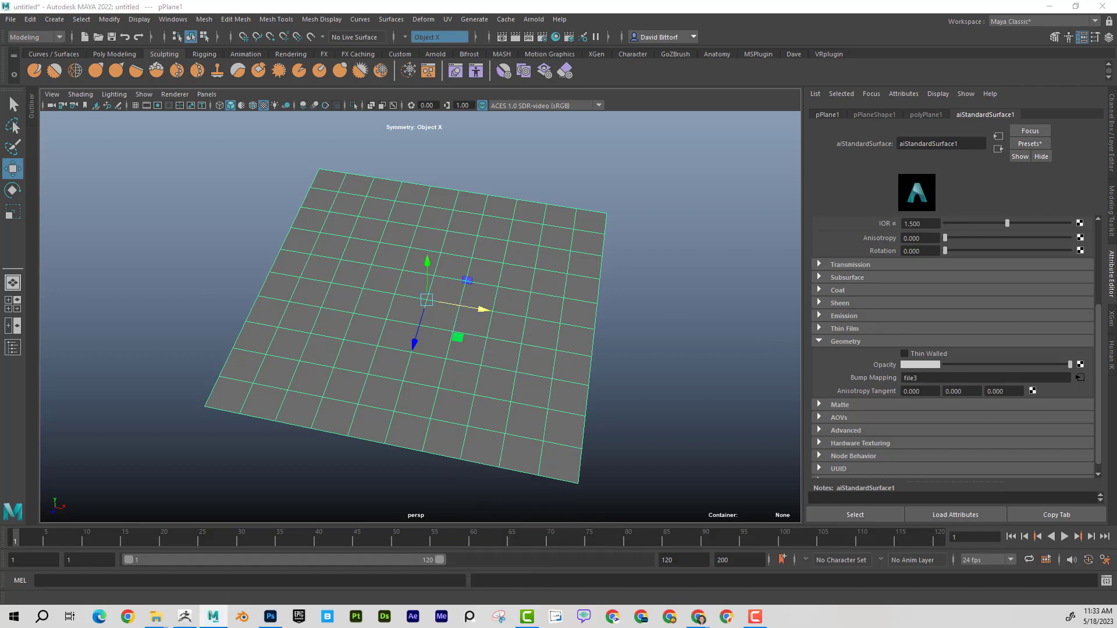
click(279, 180)
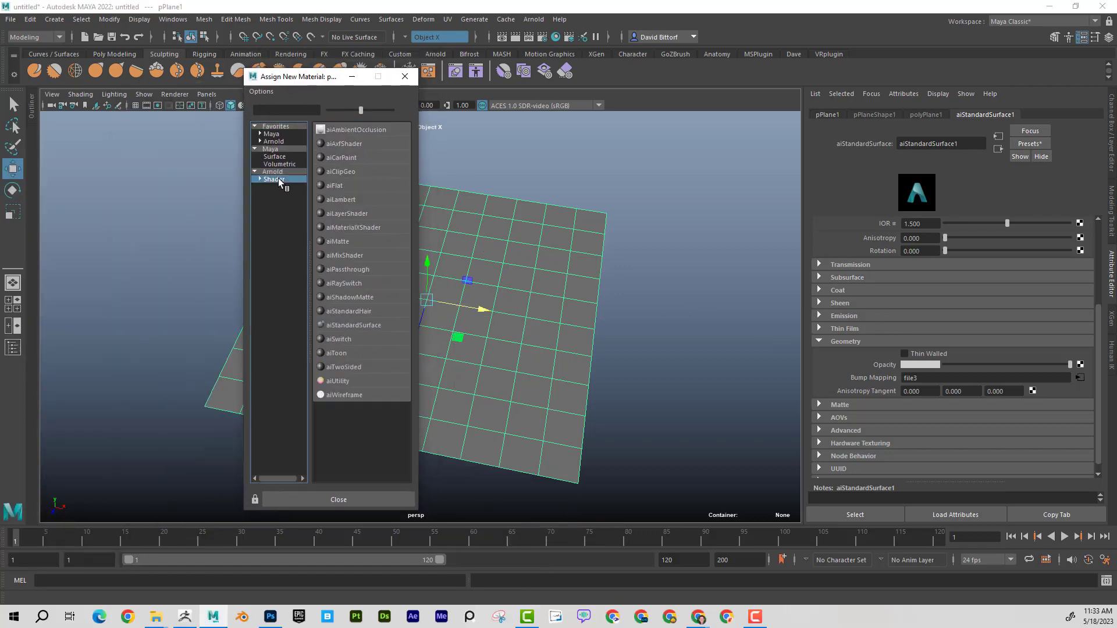
click(354, 326)
Connect a File texture to the Bump Mapping attribute in the new aiStandardSurface's Geometry section, with Use As set to Bump
scroll(851, 336, up, 4)
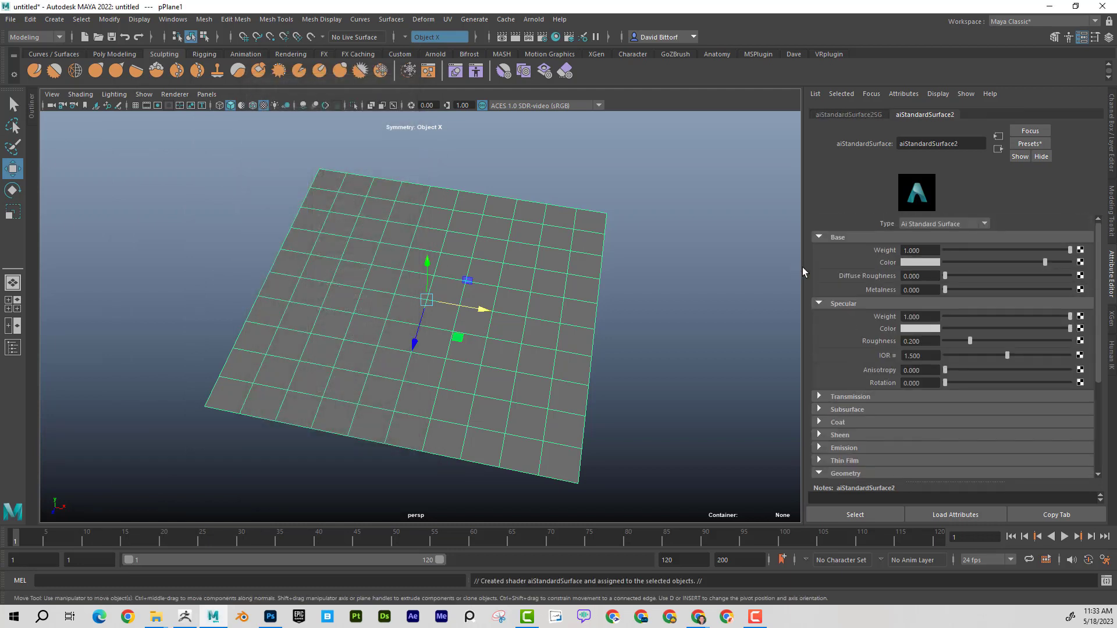
scroll(829, 343, down, 4)
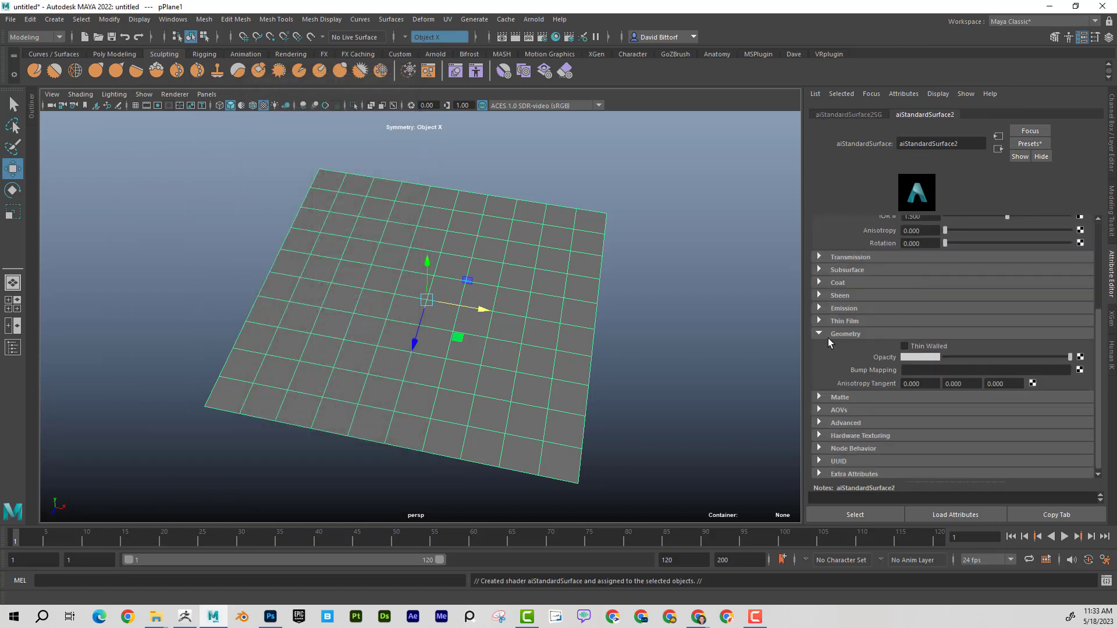
click(833, 336)
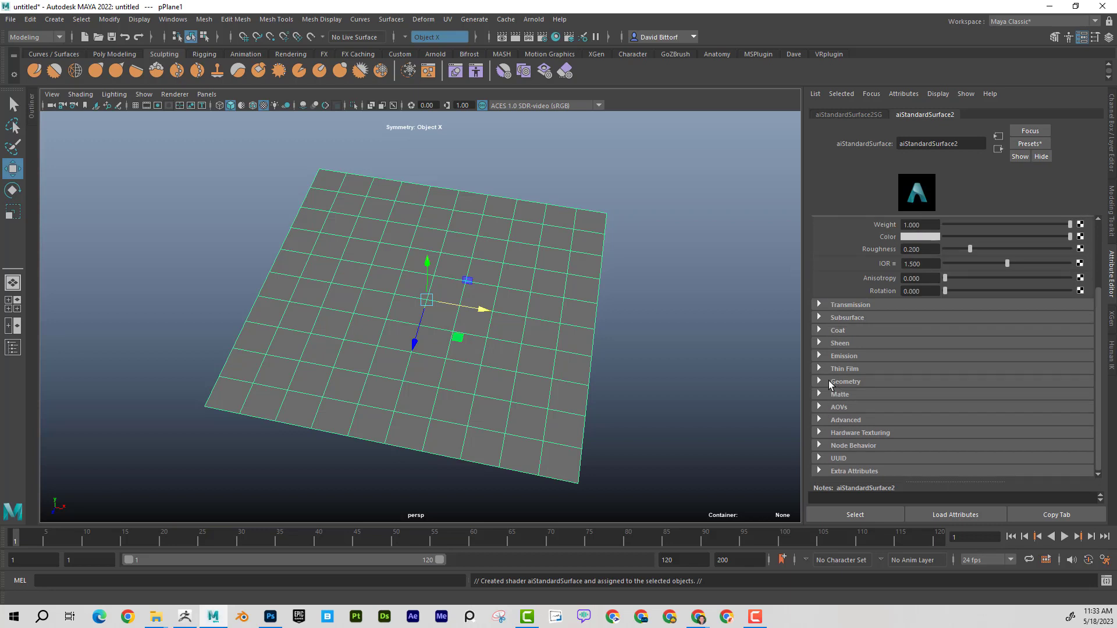
click(831, 381)
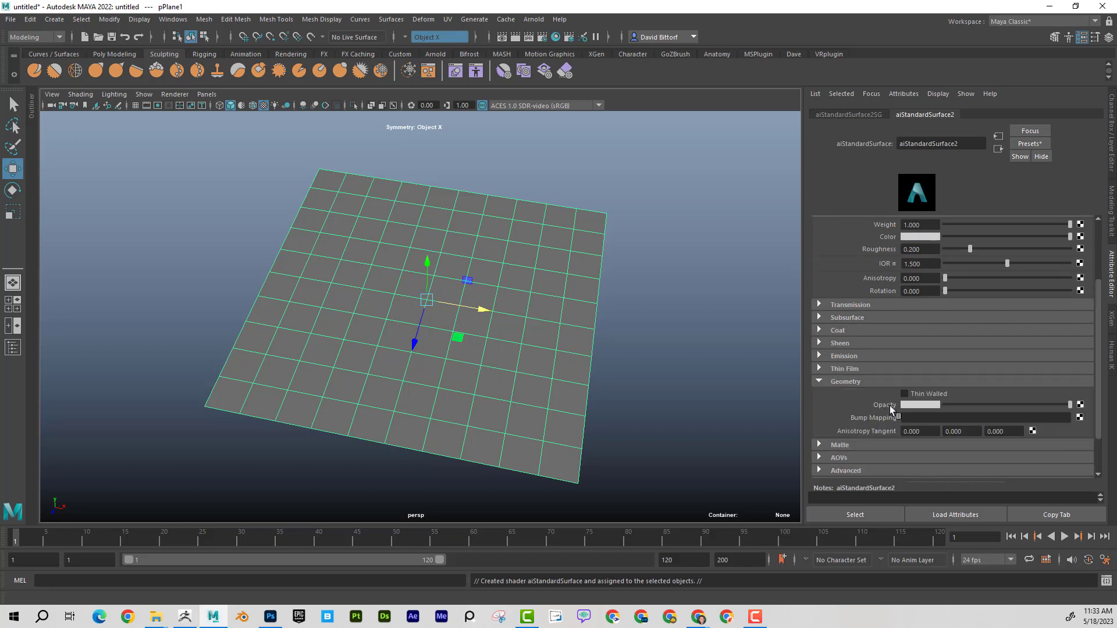
scroll(1016, 379, down, 2)
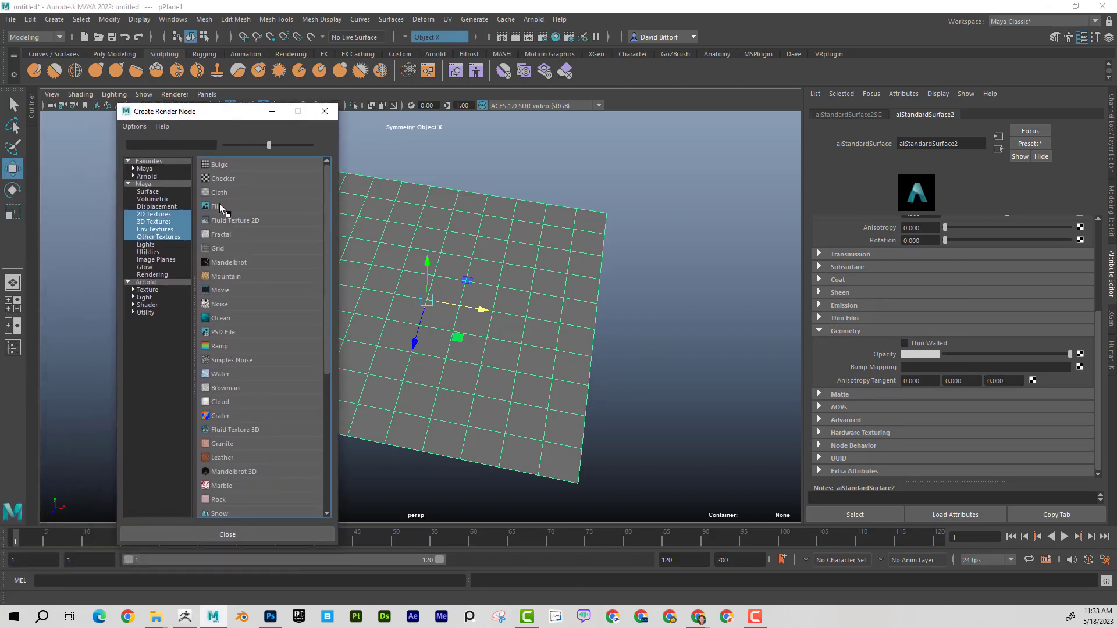
click(219, 206)
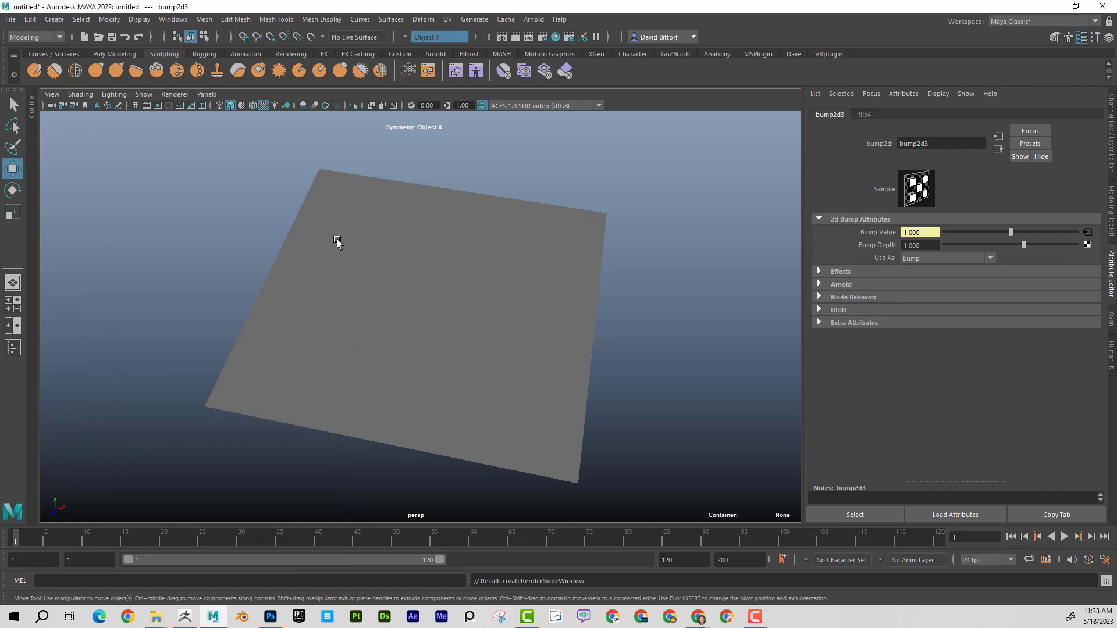
click(948, 258)
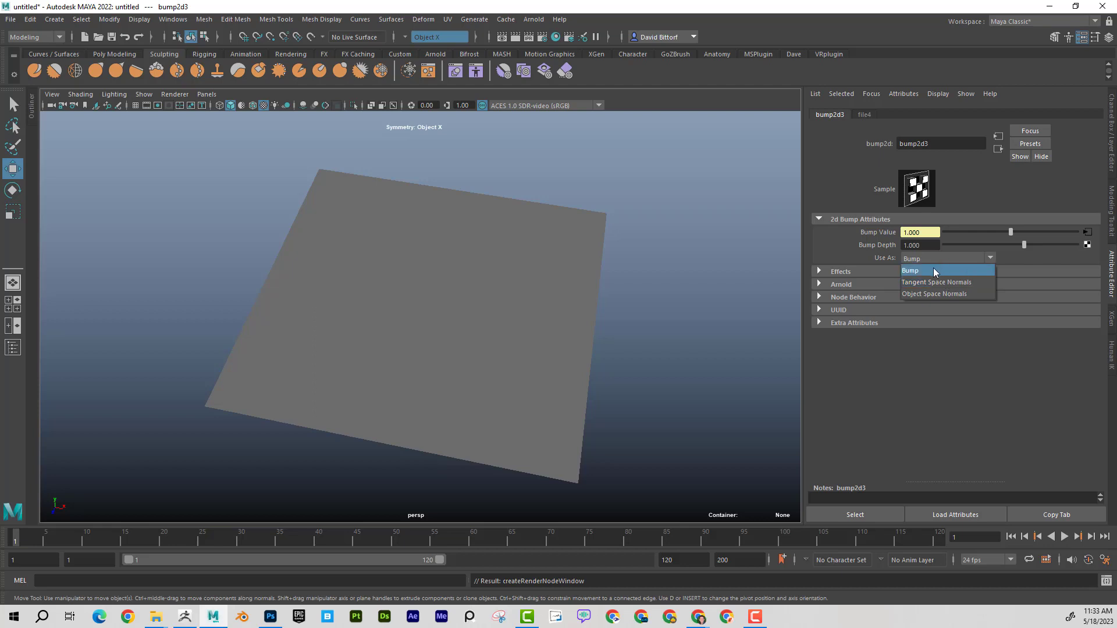
click(933, 270)
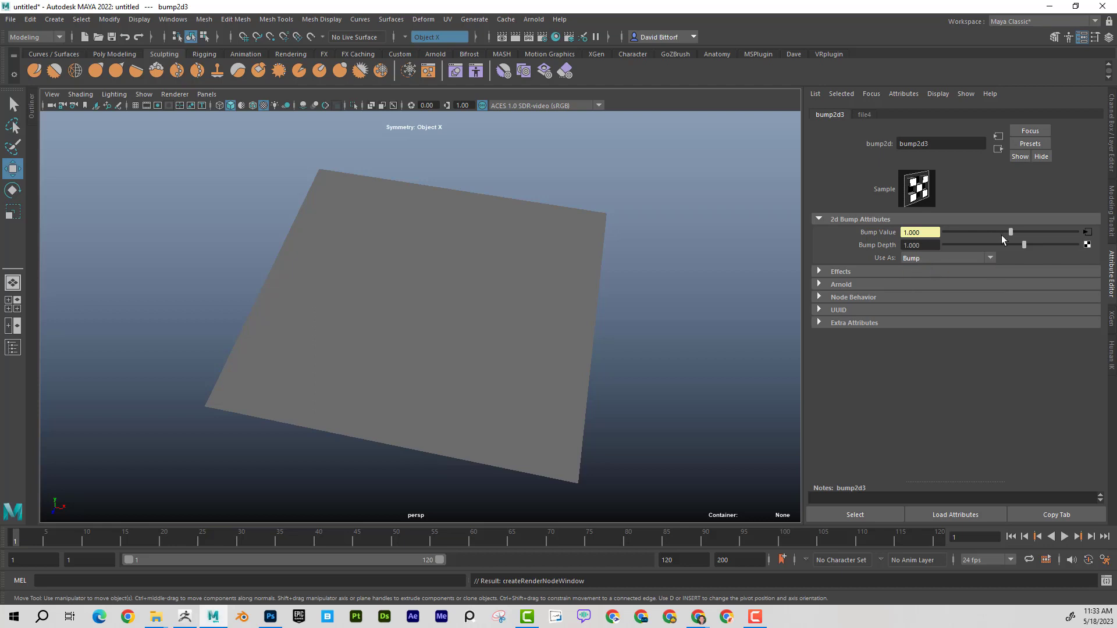
Load Bump.psd from the Desktop as the image of the bump file texture
click(1088, 233)
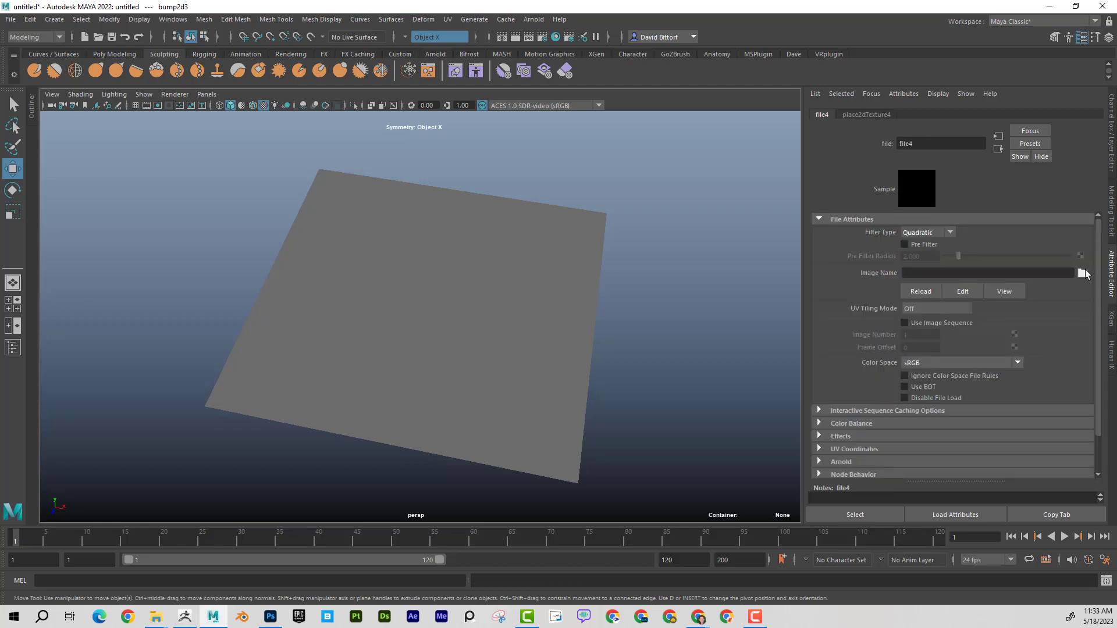
drag(0, 185, 615, 141)
click(91, 202)
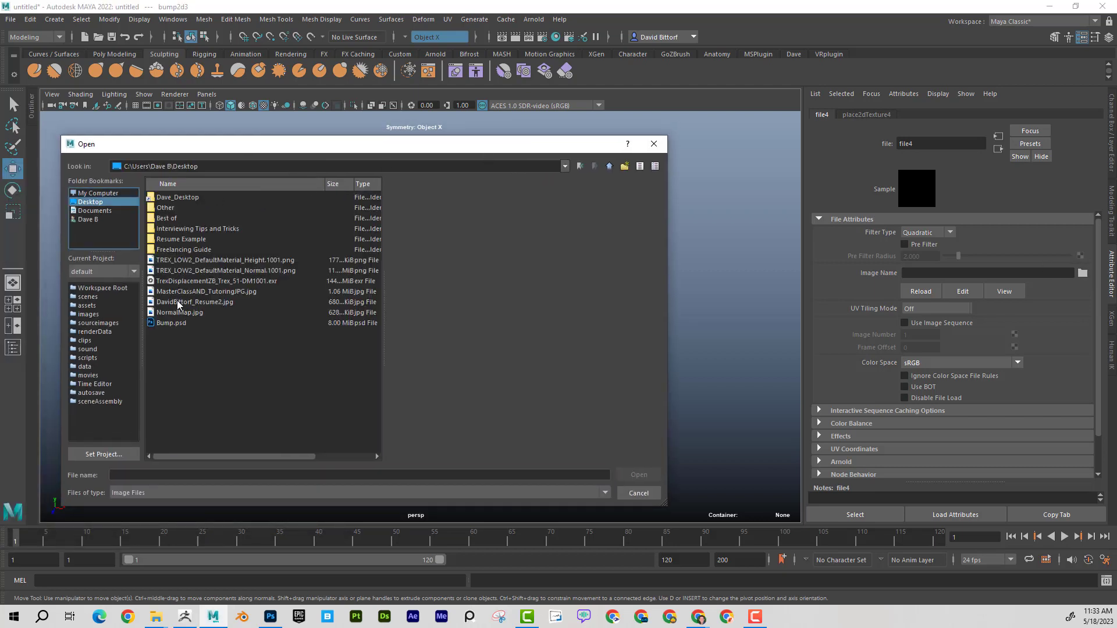
click(172, 324)
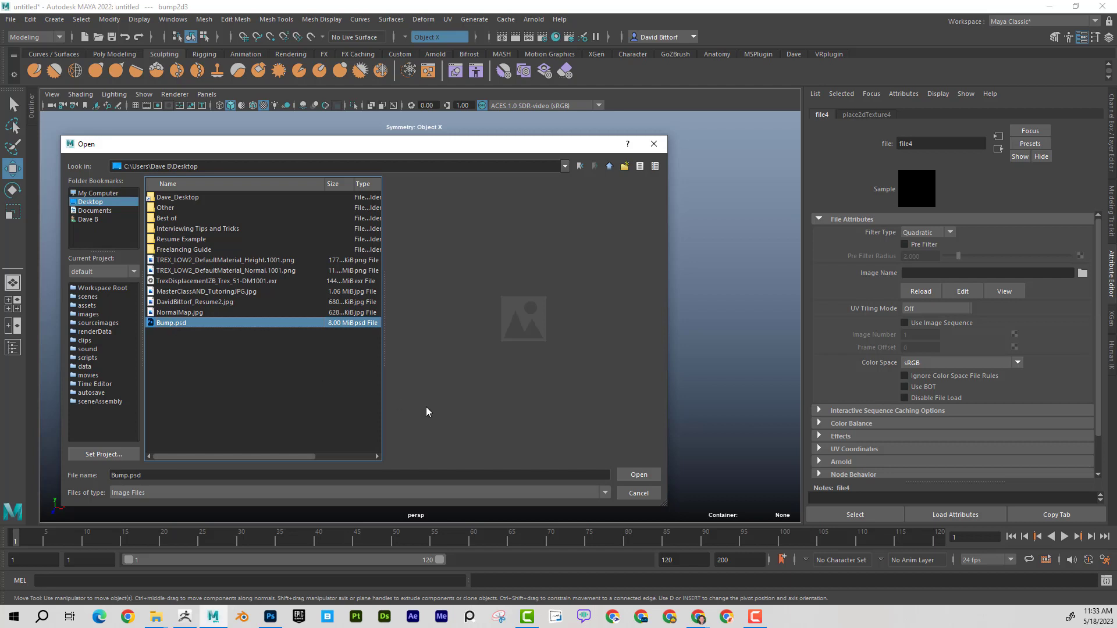
click(635, 475)
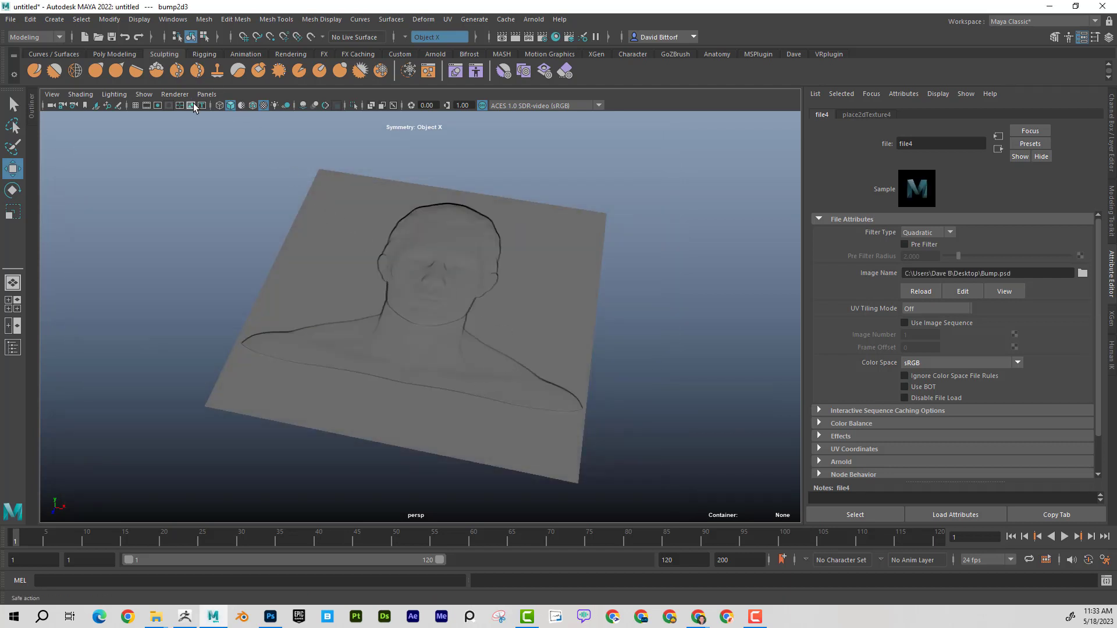
Create a point light, place it above the plane beside the head's edge, and display the viewport with all lights
click(61, 22)
mouse_move(192, 84)
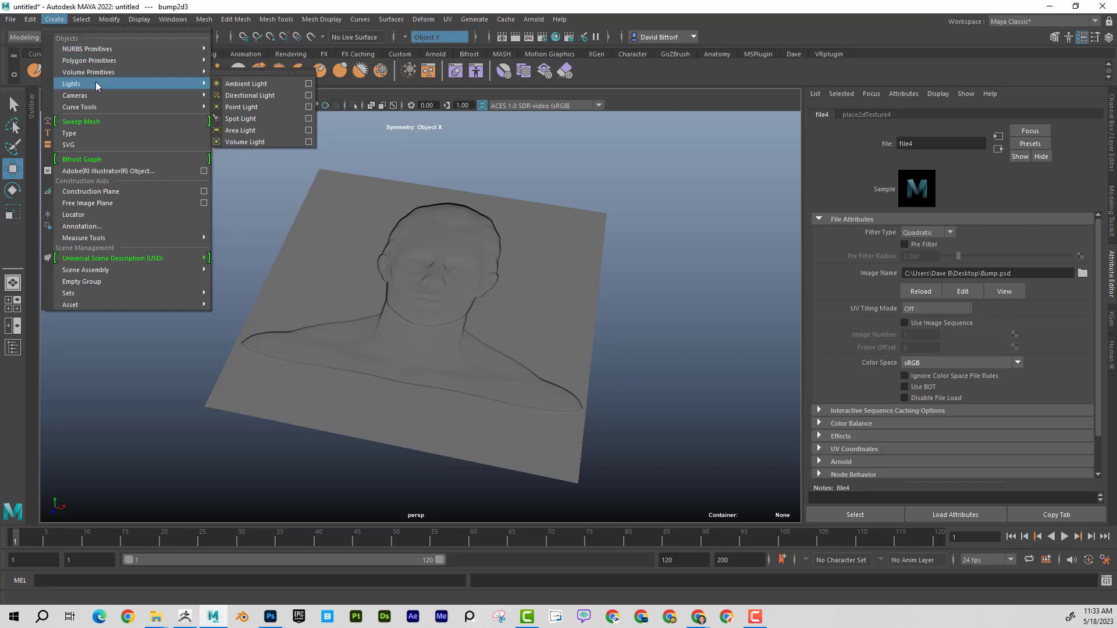
click(249, 110)
drag(427, 261, 422, 192)
drag(481, 246, 400, 240)
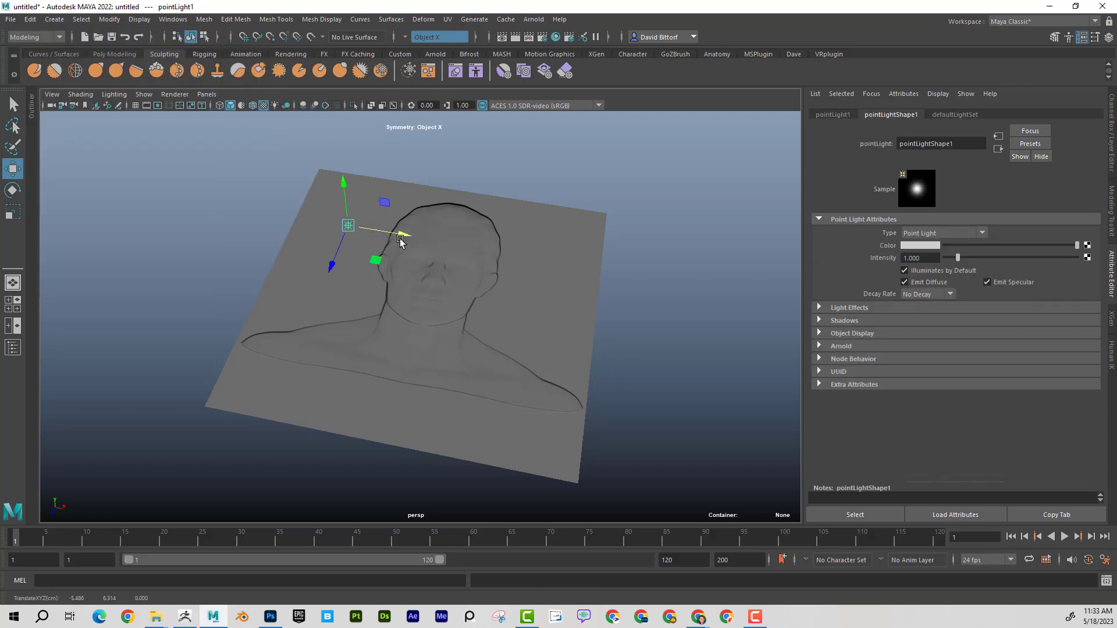
key(7)
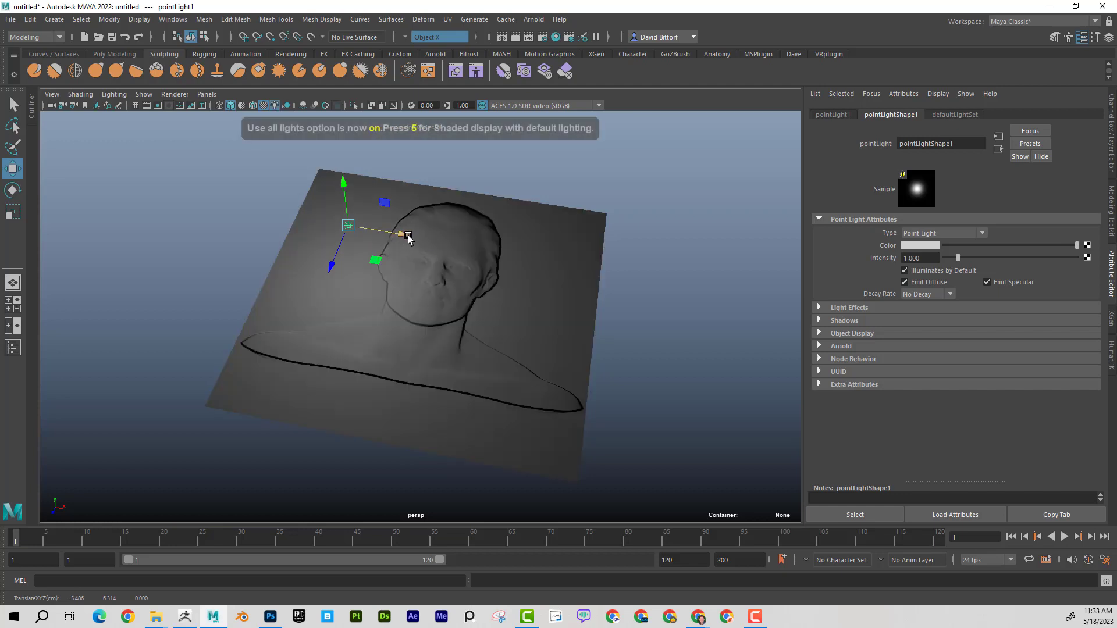
mouse_move(401, 240)
mouse_down()
mouse_move(603, 252)
mouse_move(488, 240)
mouse_move(356, 208)
mouse_move(366, 211)
mouse_up()
Switch the viewport to the orthographic top view and move the point light up alongside the head
click(206, 94)
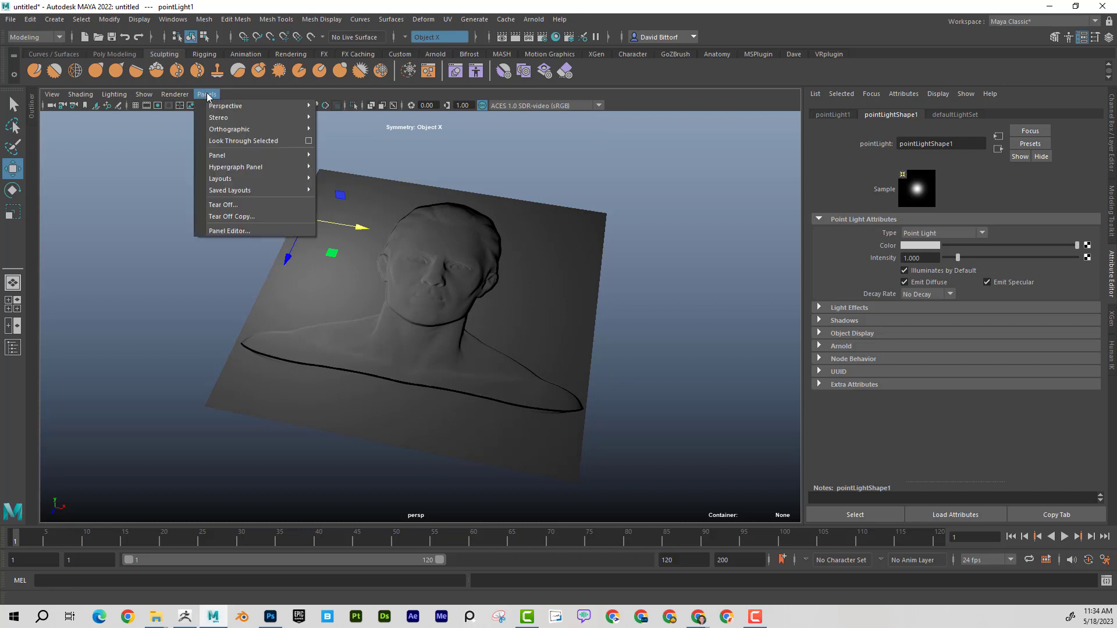
mouse_move(231, 108)
mouse_move(250, 129)
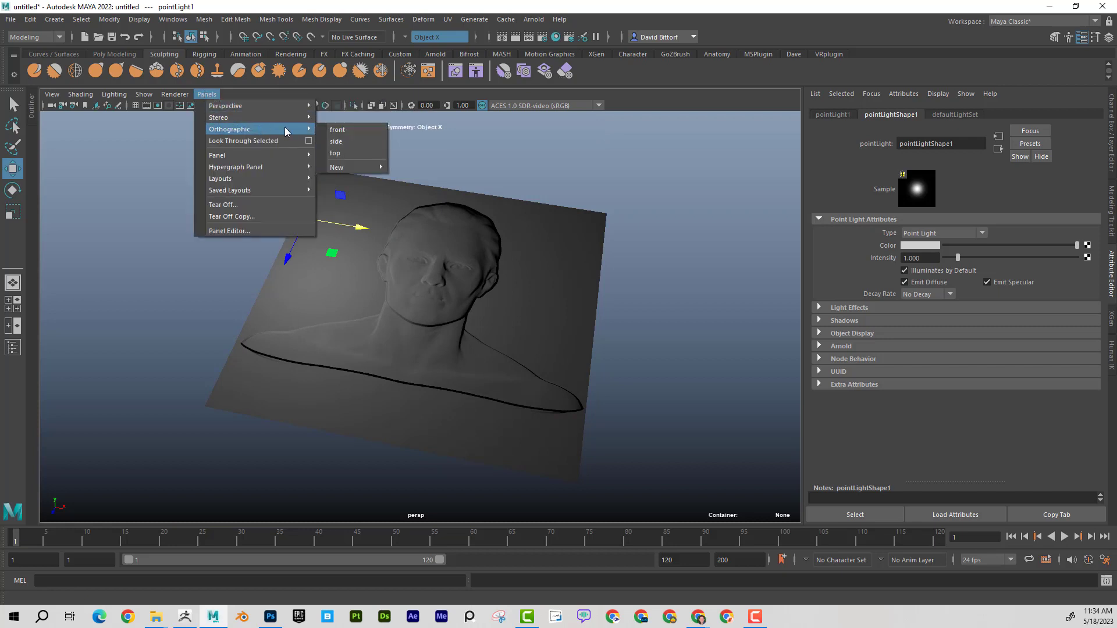
click(348, 153)
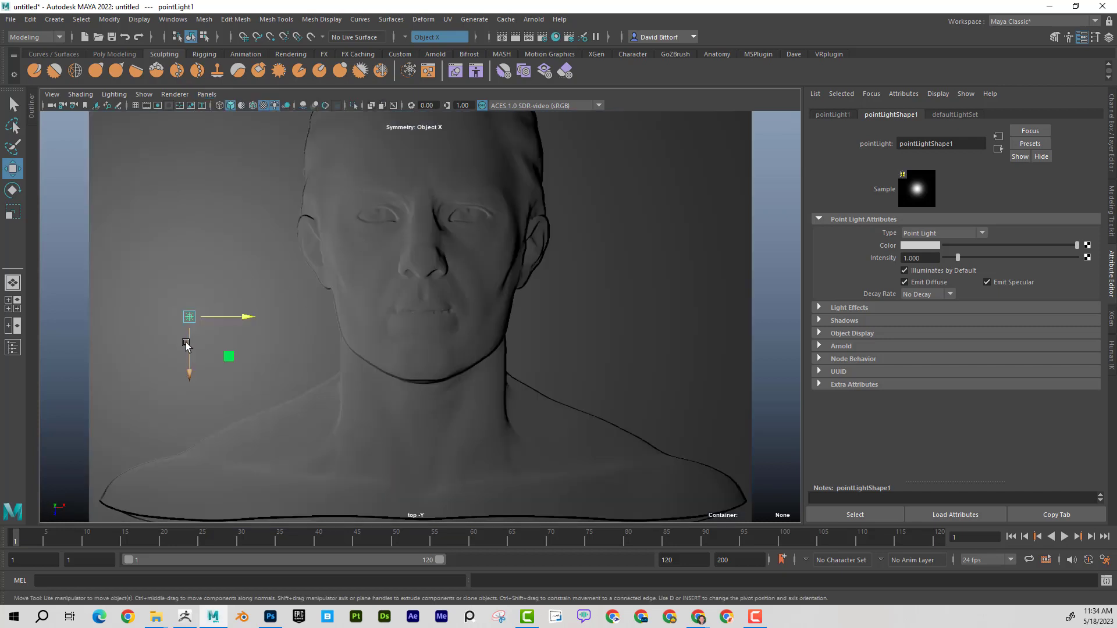
click(195, 314)
drag(195, 314, 195, 252)
Sweep the point light across the head to the opposite side and back to examine the bump shading
alt+right_drag(399, 291, 291, 261)
drag(291, 252, 779, 274)
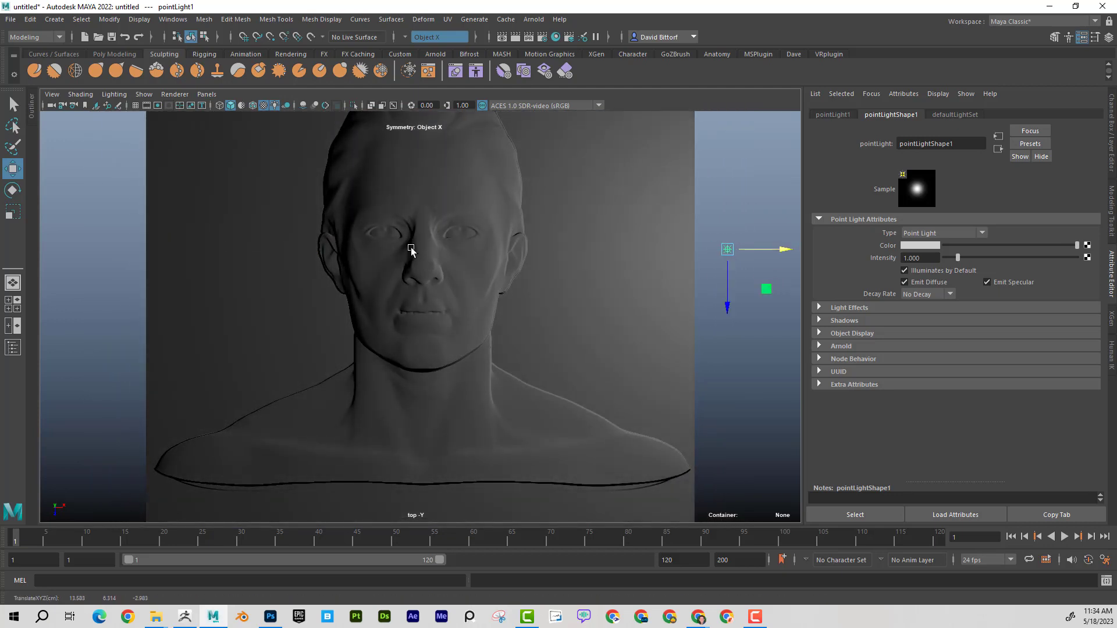
mouse_move(782, 250)
mouse_down()
mouse_move(204, 244)
mouse_move(639, 281)
mouse_move(254, 251)
mouse_move(288, 252)
mouse_up()
alt+right_drag(448, 266, 432, 266)
alt+middle_drag(432, 266, 422, 295)
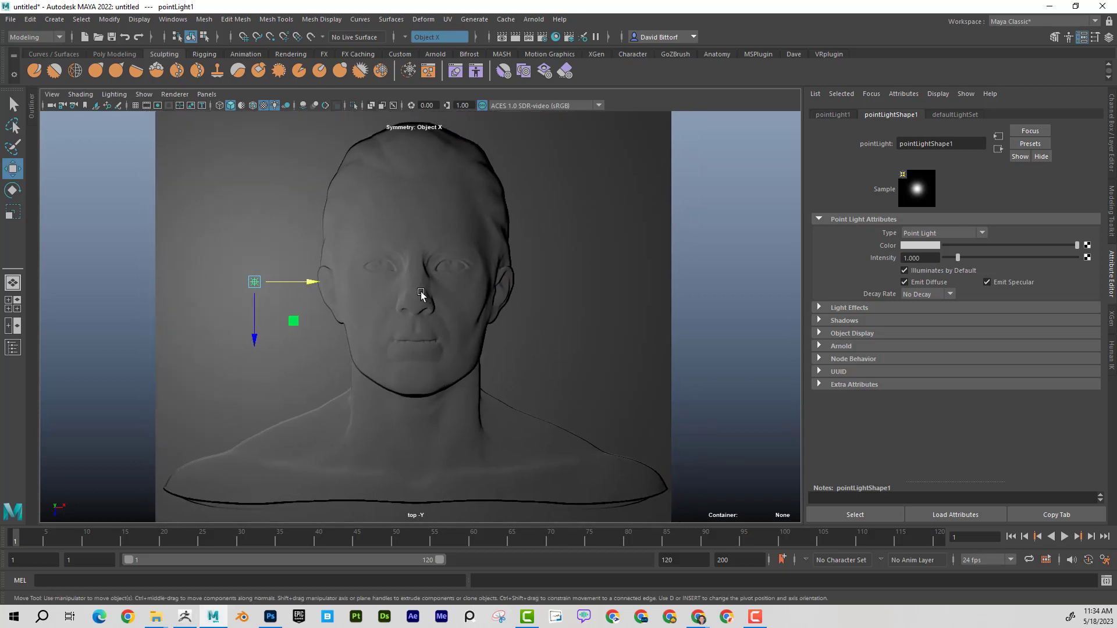
alt+right_drag(422, 294, 412, 290)
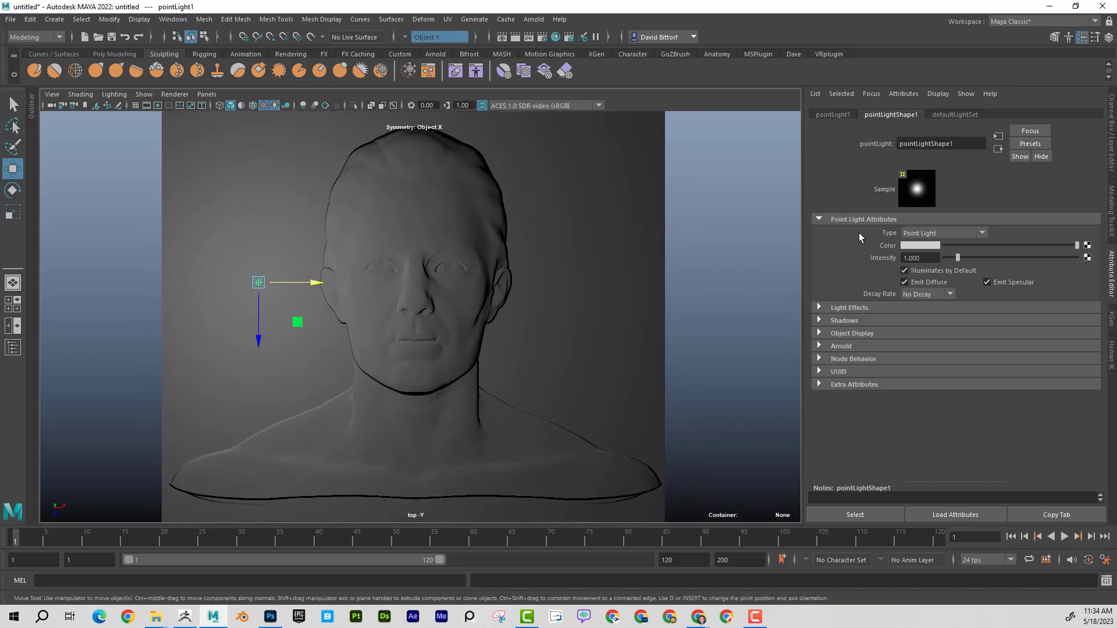
Switch to Photoshop to compare Bump.psd with NormalMap.jpg, and return to Maya
drag(584, 248, 668, 248)
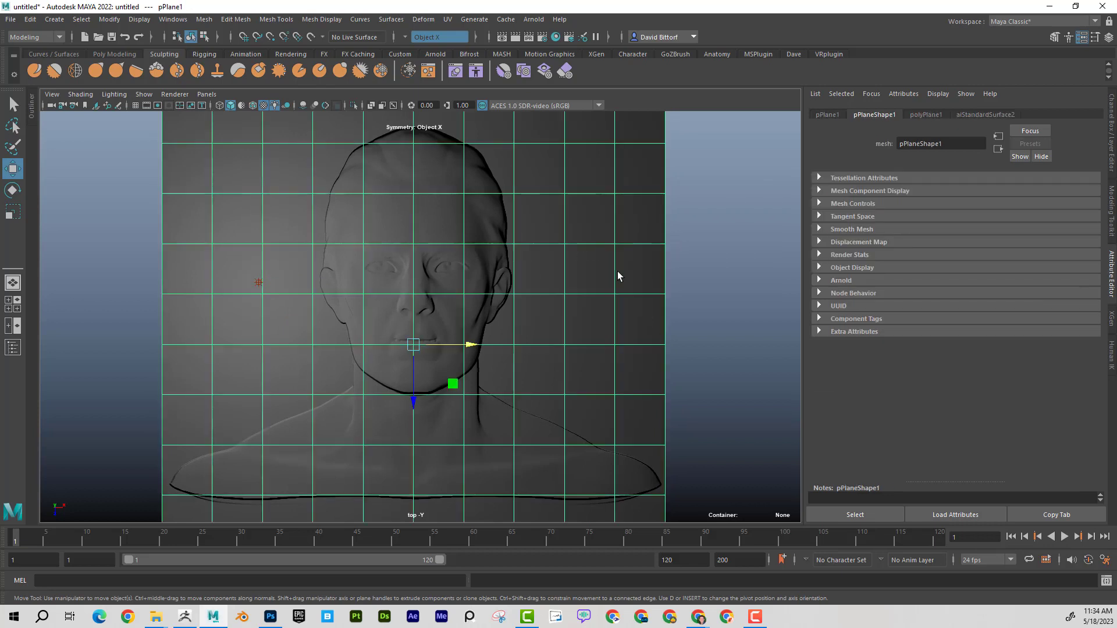
key(Delete)
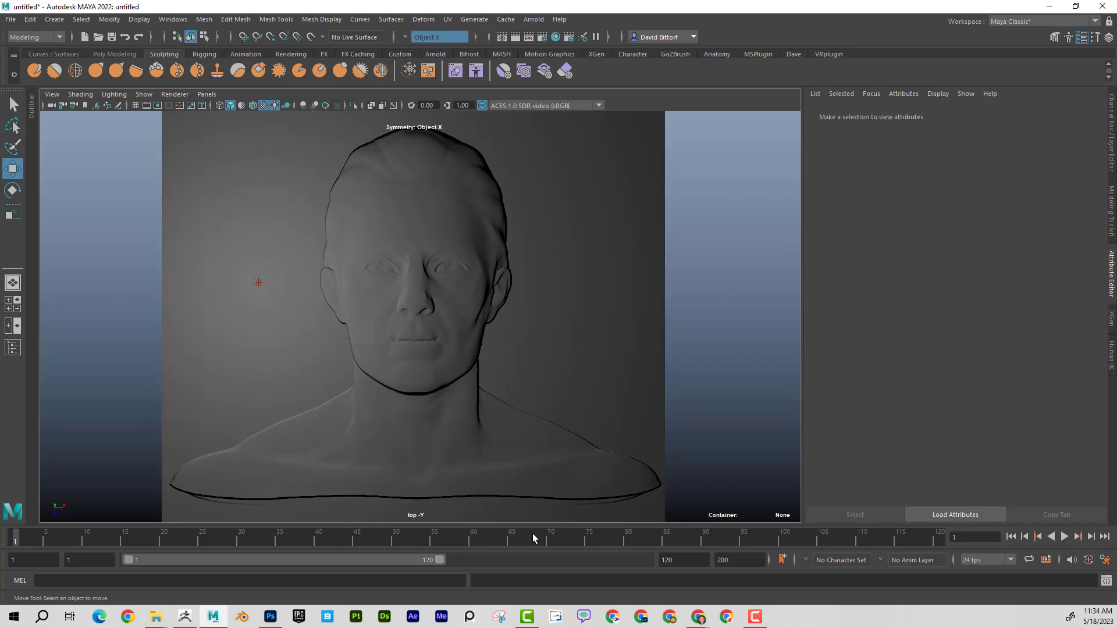
click(271, 619)
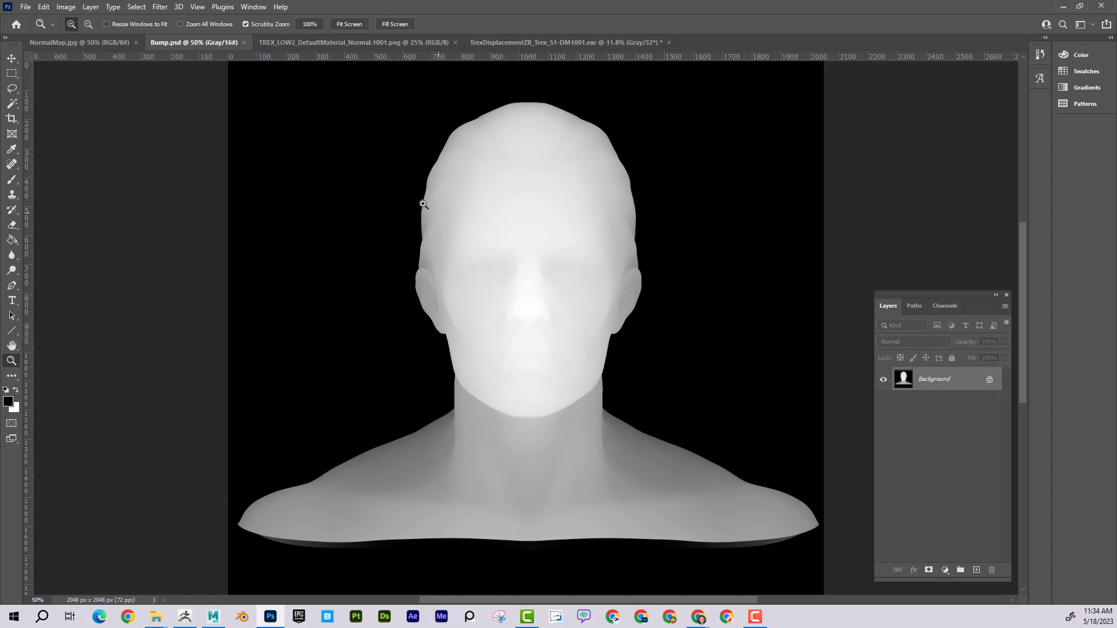
click(93, 47)
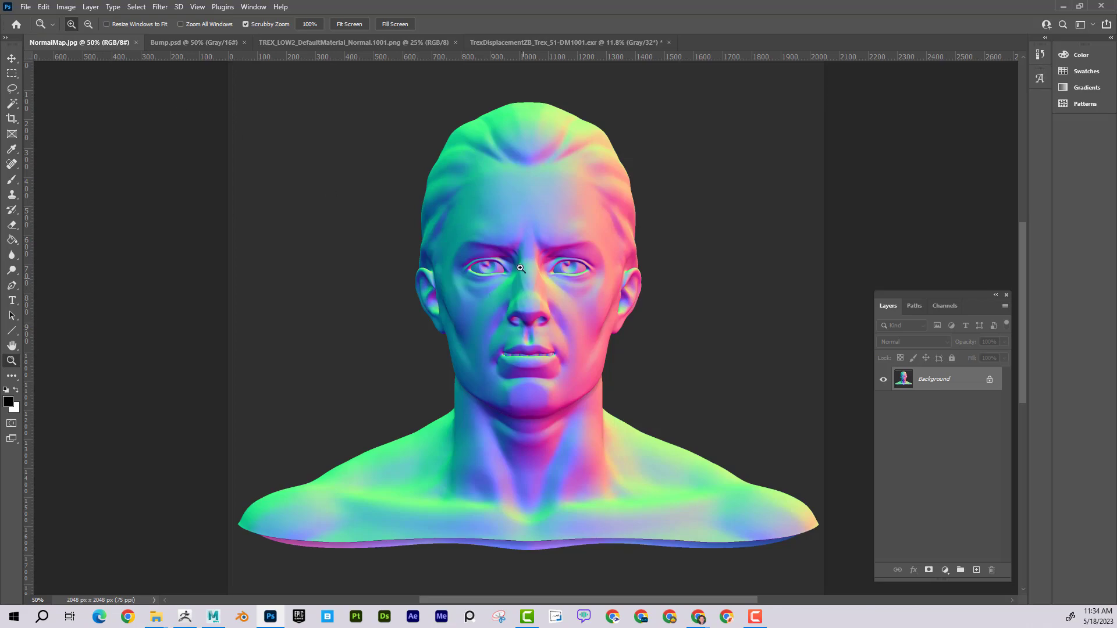
click(1059, 6)
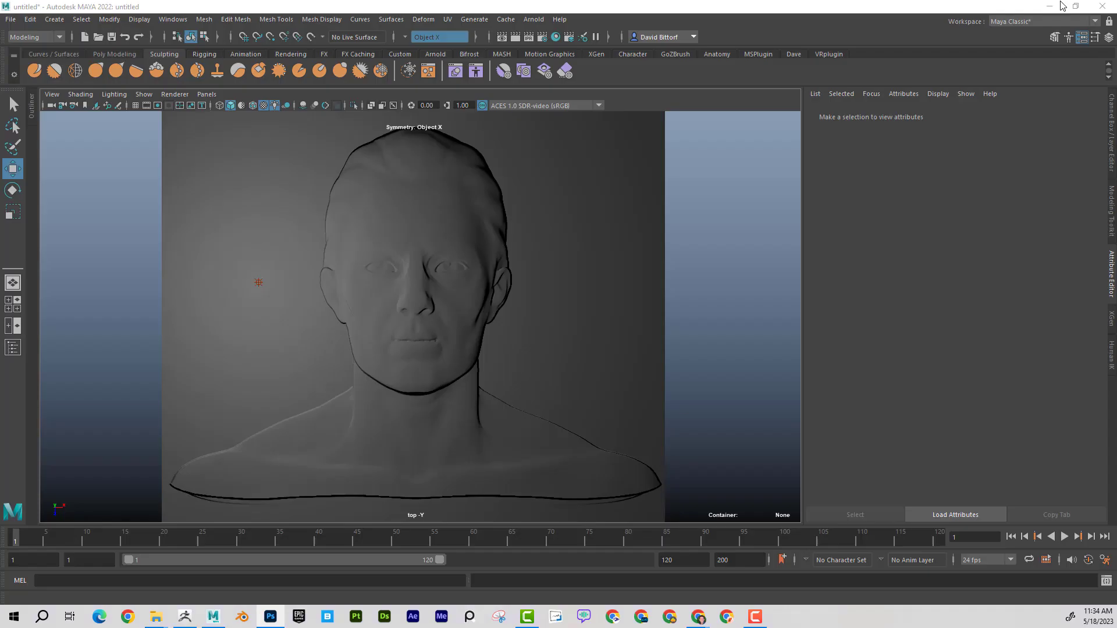
Select the plane, show its aiStandardSurface attributes, and break the Bump Mapping connection
click(531, 273)
right_drag(532, 271, 551, 553)
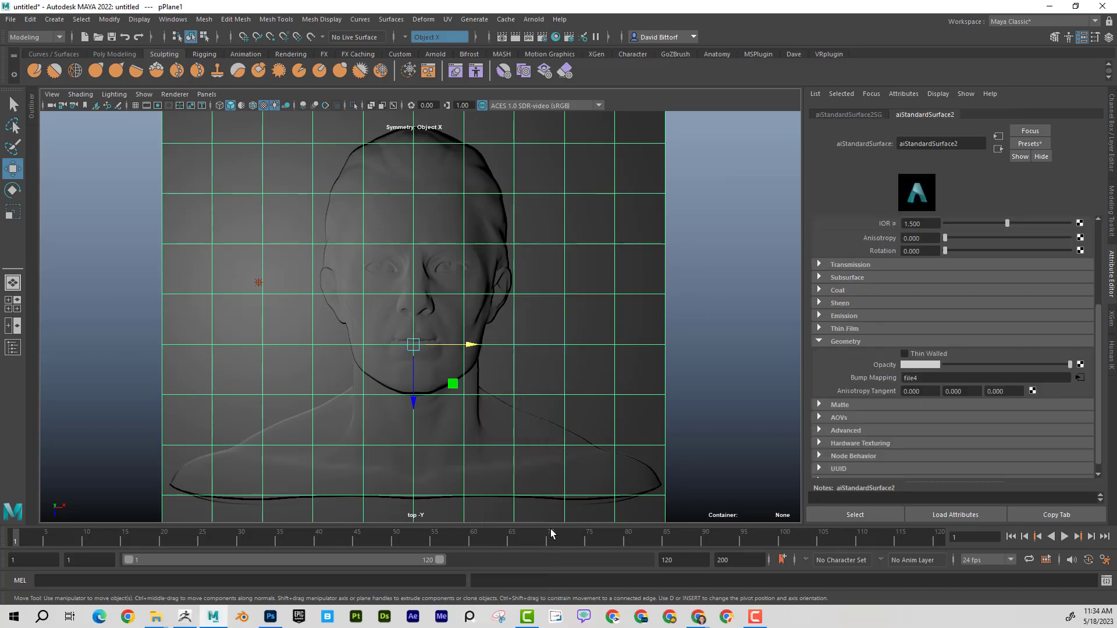
right_click(881, 376)
click(905, 407)
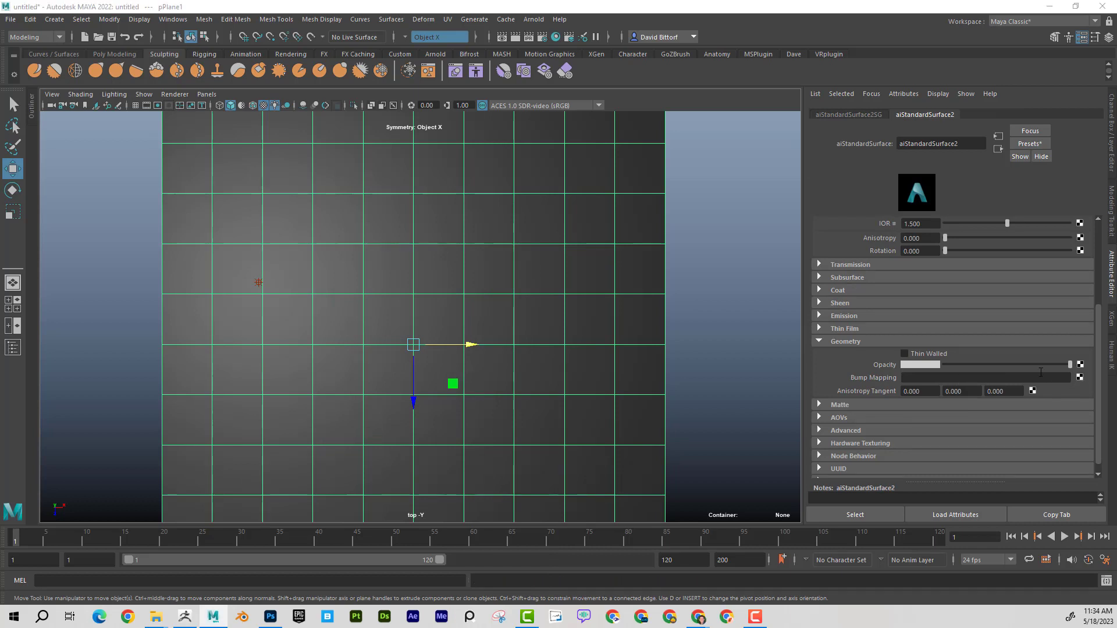
Connect a new File texture to the material's Bump Mapping and set Use As to Tangent Space Normals
click(1080, 377)
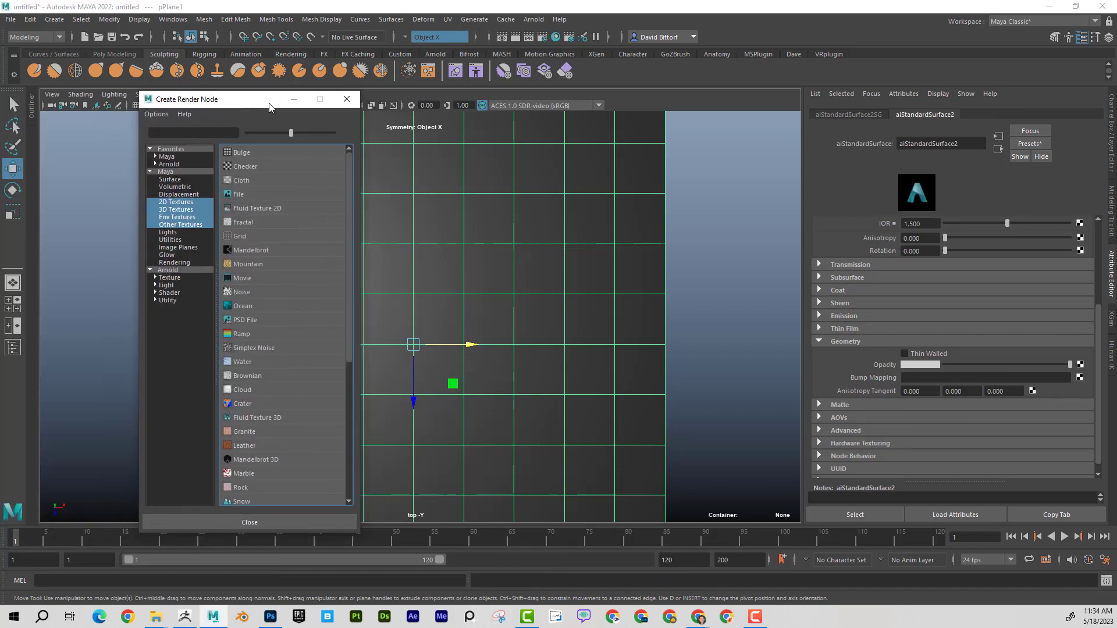
click(270, 195)
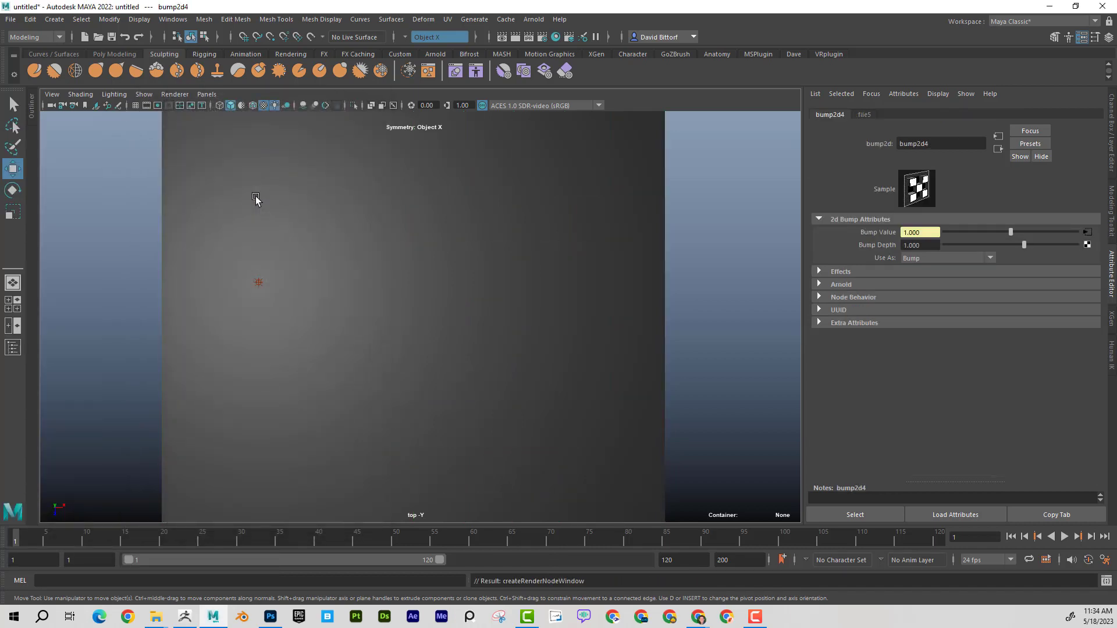
click(985, 257)
click(956, 283)
Load NormalMap.jpg from the Desktop into the new file texture and set its Color Space to Raw
click(1087, 233)
click(1083, 272)
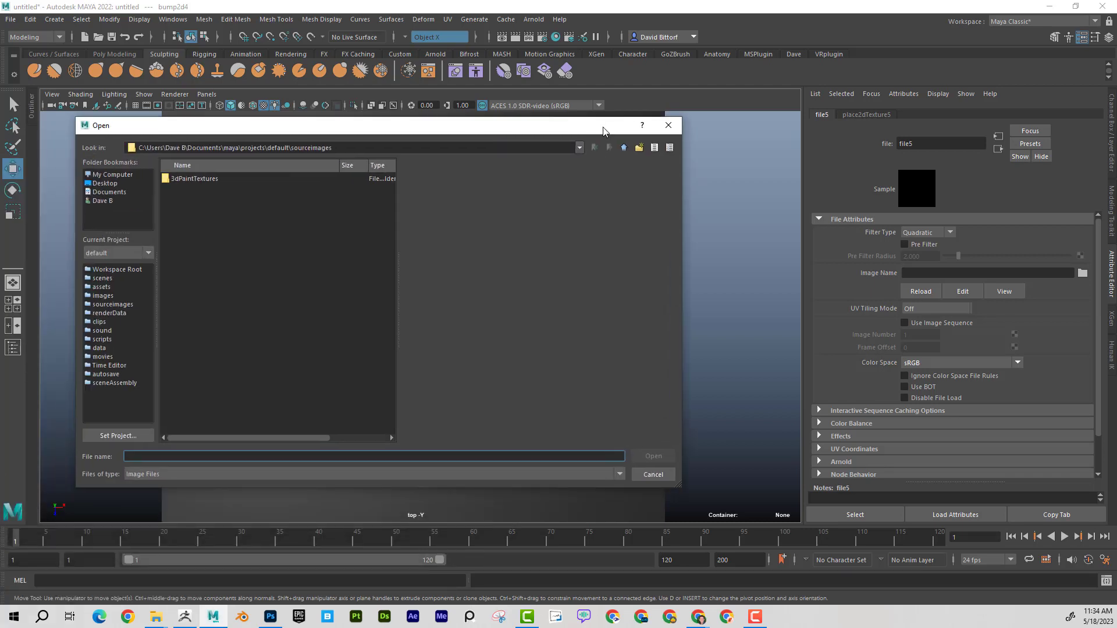
click(175, 200)
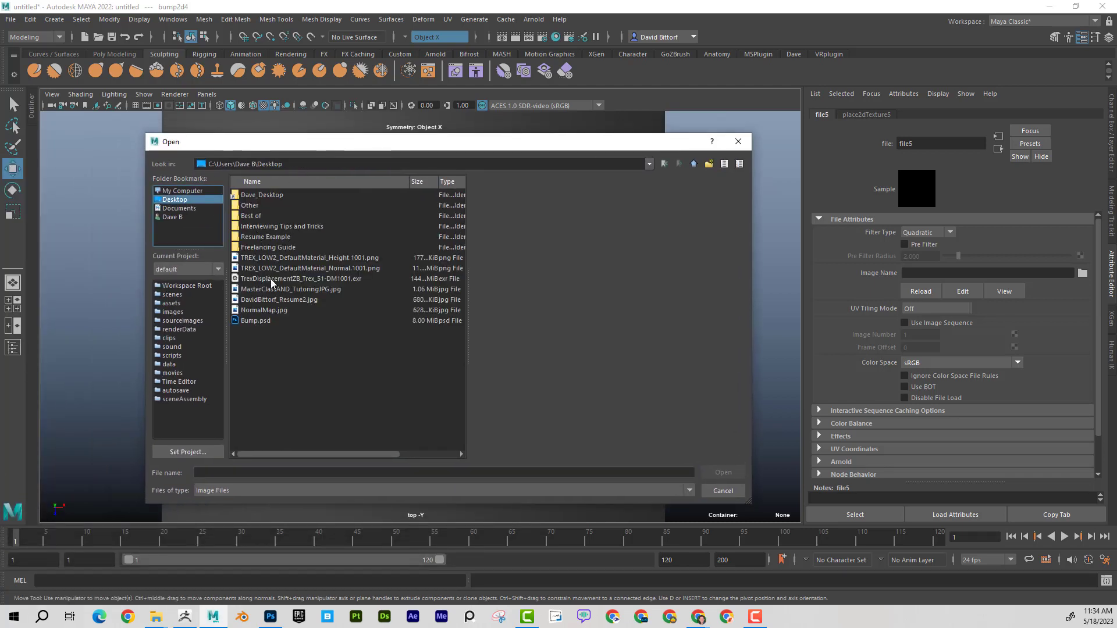
click(271, 311)
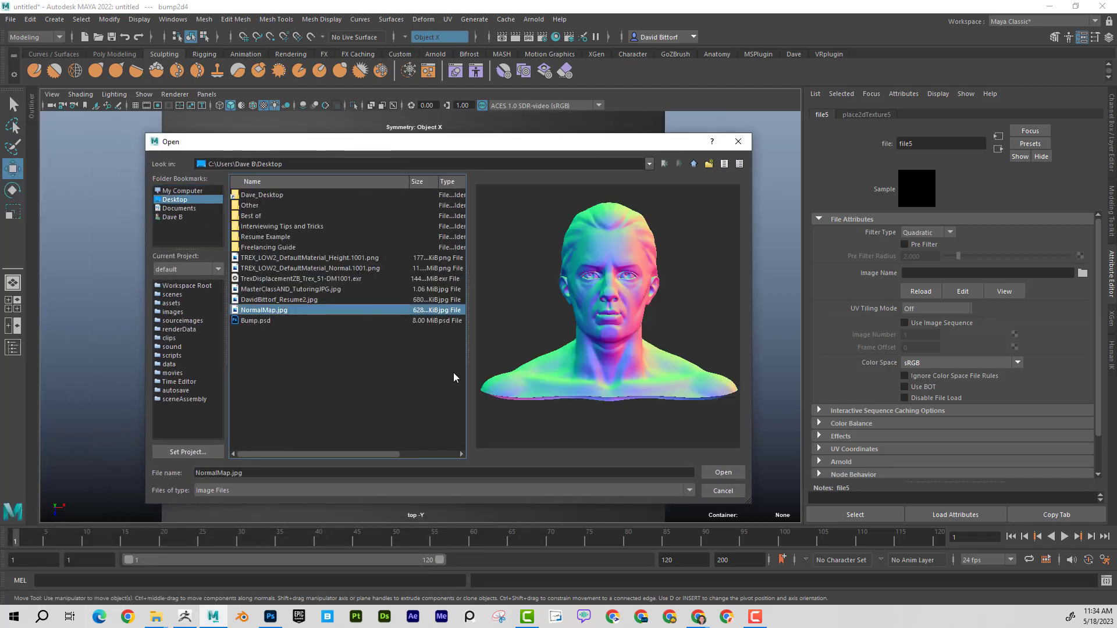
click(724, 472)
click(944, 361)
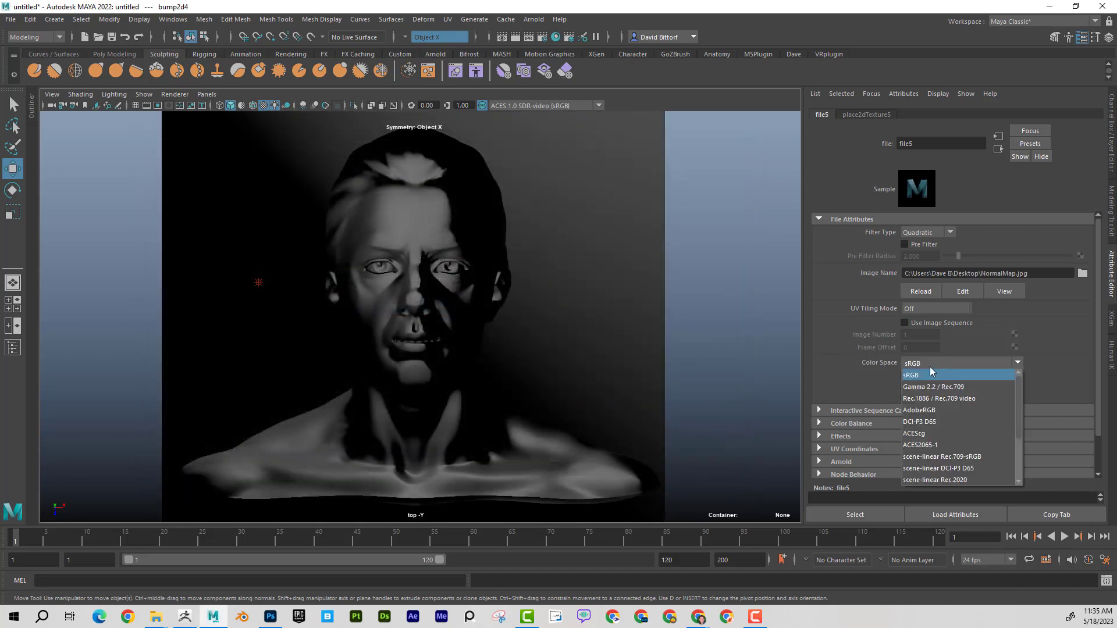
click(924, 425)
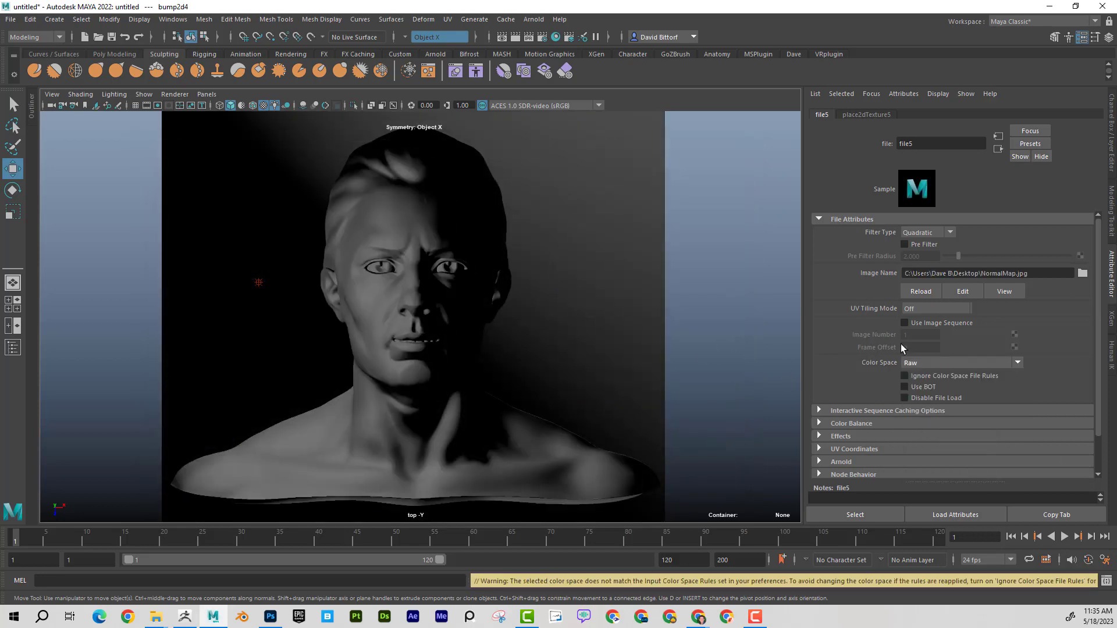
Select the point light and move it beside the face to about X -8.9, Z -3.5 in the top view
click(258, 282)
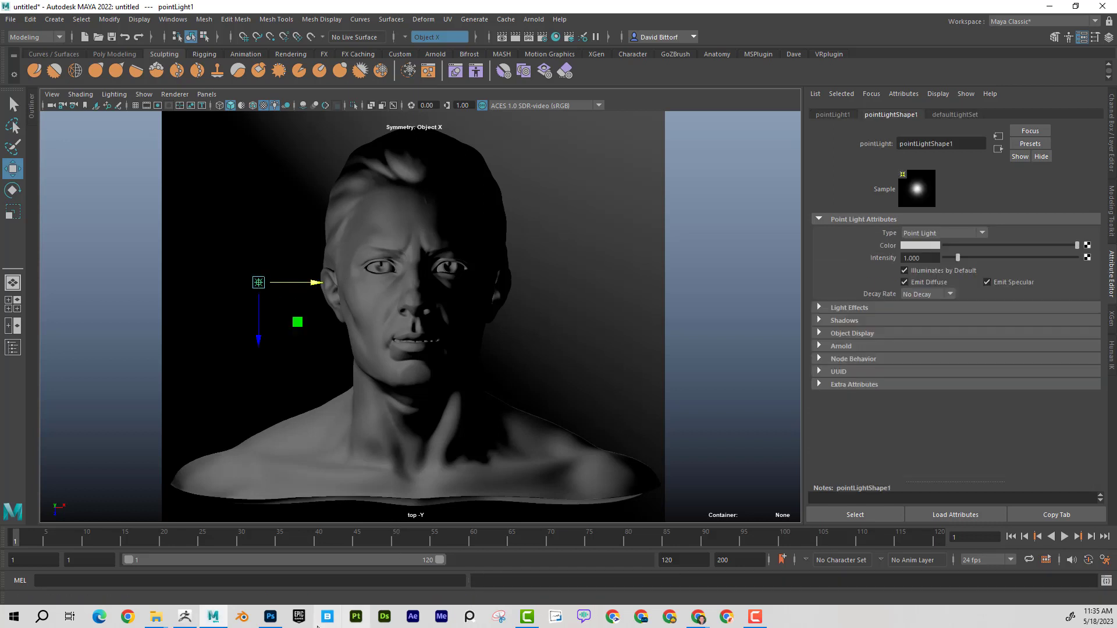
mouse_move(270, 619)
mouse_move(271, 536)
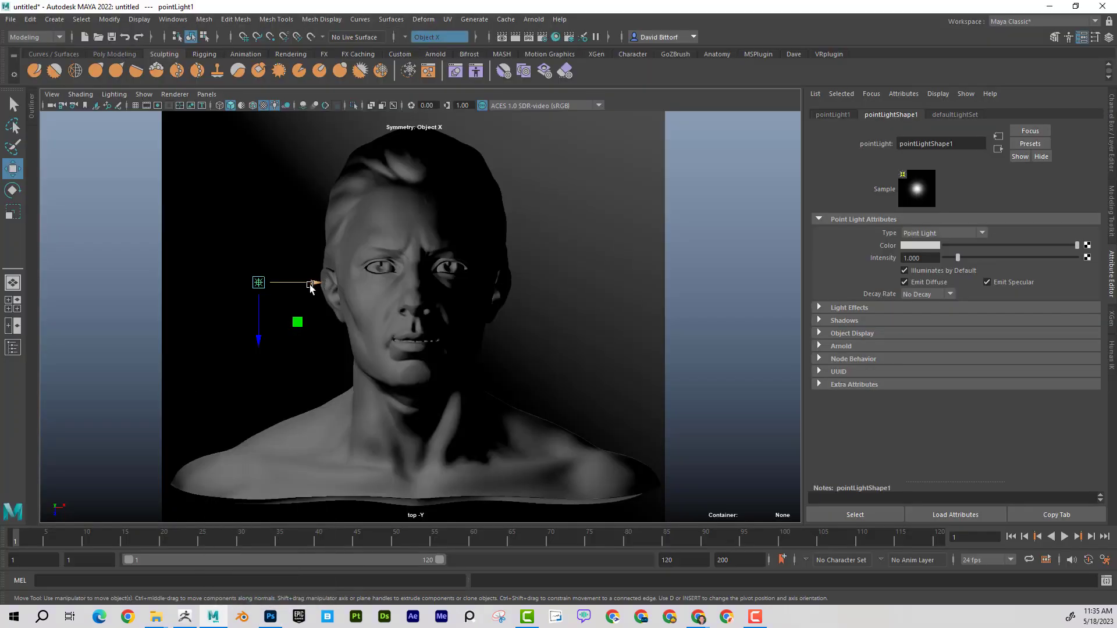
drag(310, 285, 259, 244)
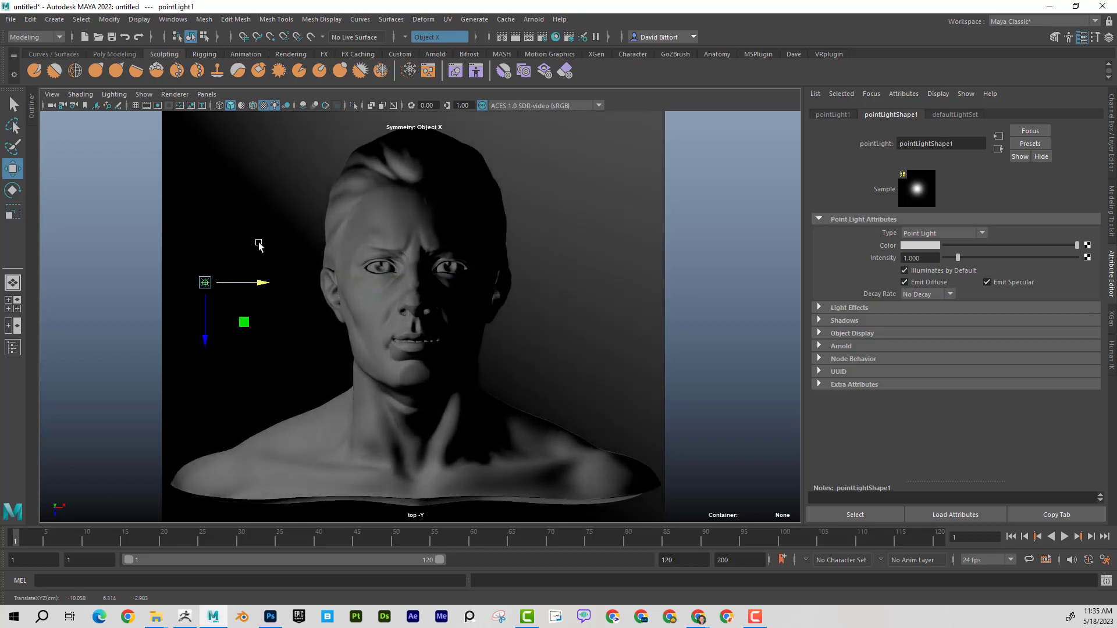
drag(210, 299, 283, 157)
drag(229, 192, 229, 306)
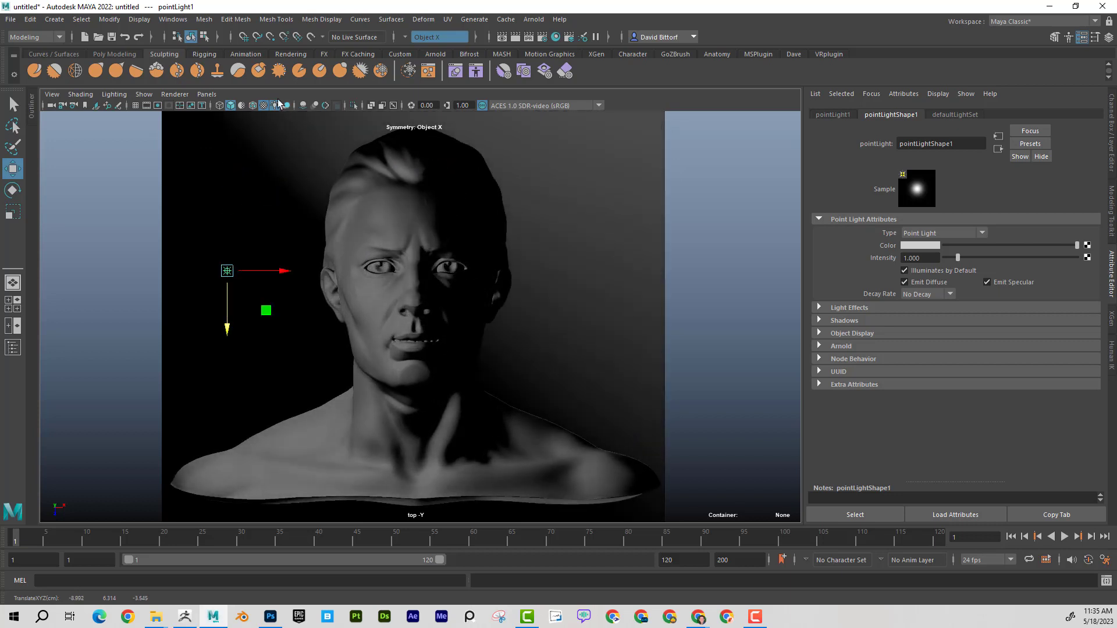
Switch the viewport to the persp camera and view the normal-mapped plane at a low angle
click(206, 95)
mouse_move(249, 110)
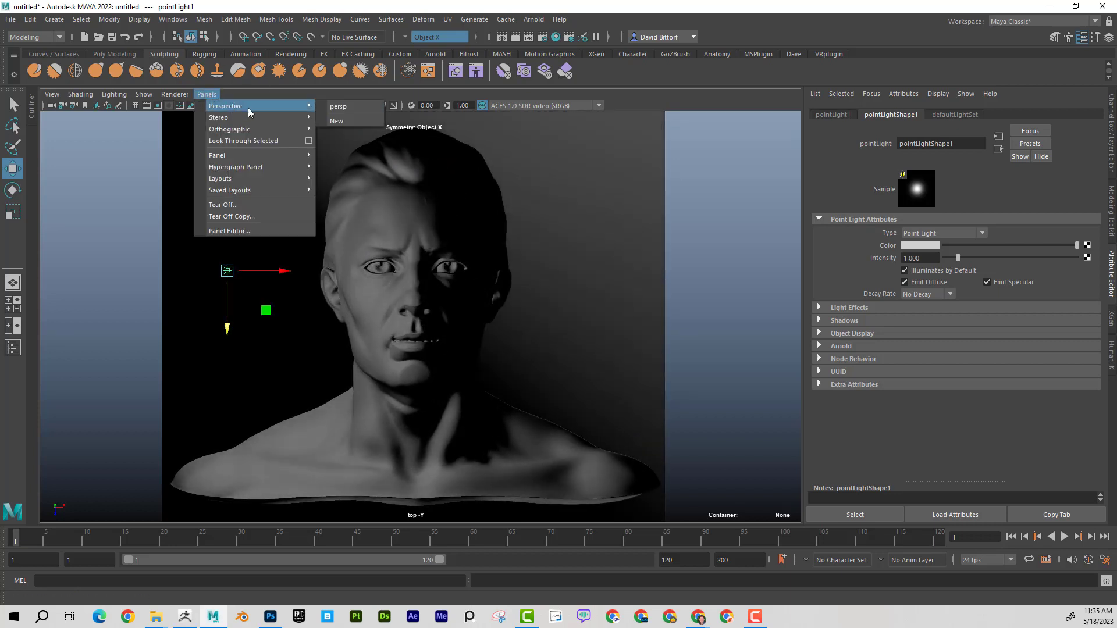
click(349, 107)
alt+drag(370, 332, 466, 304)
alt+drag(349, 190, 411, 304)
Select the plane and set its Subdivisions Width and Subdivisions Height to 1
click(475, 323)
mouse_move(475, 323)
alt+mouse_down()
mouse_move(531, 312)
mouse_move(482, 319)
alt+mouse_up()
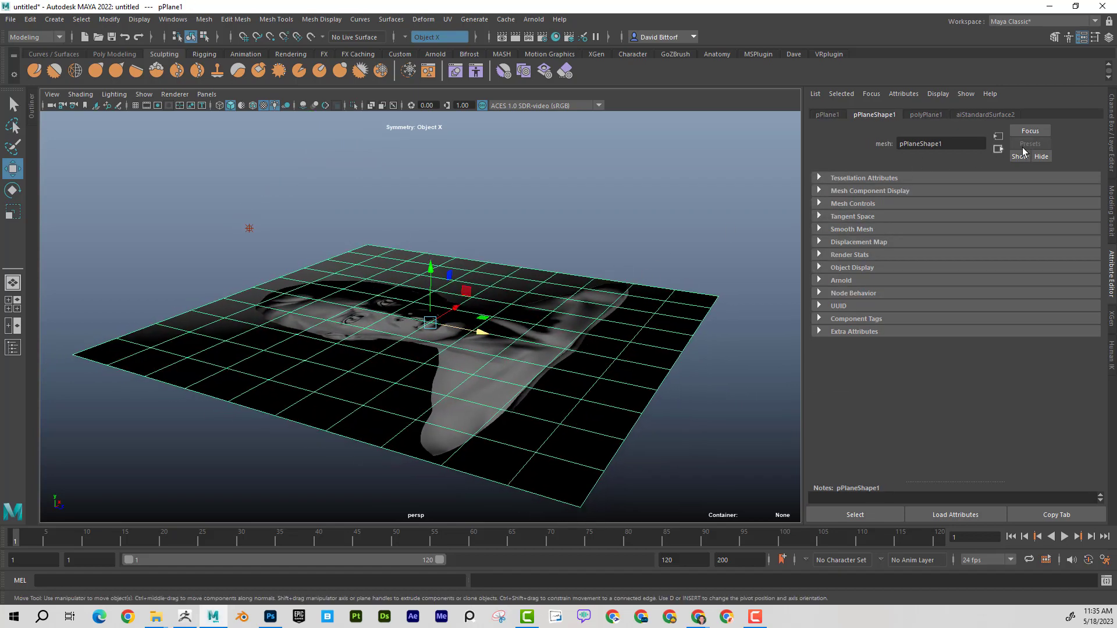
key(ctrl+a)
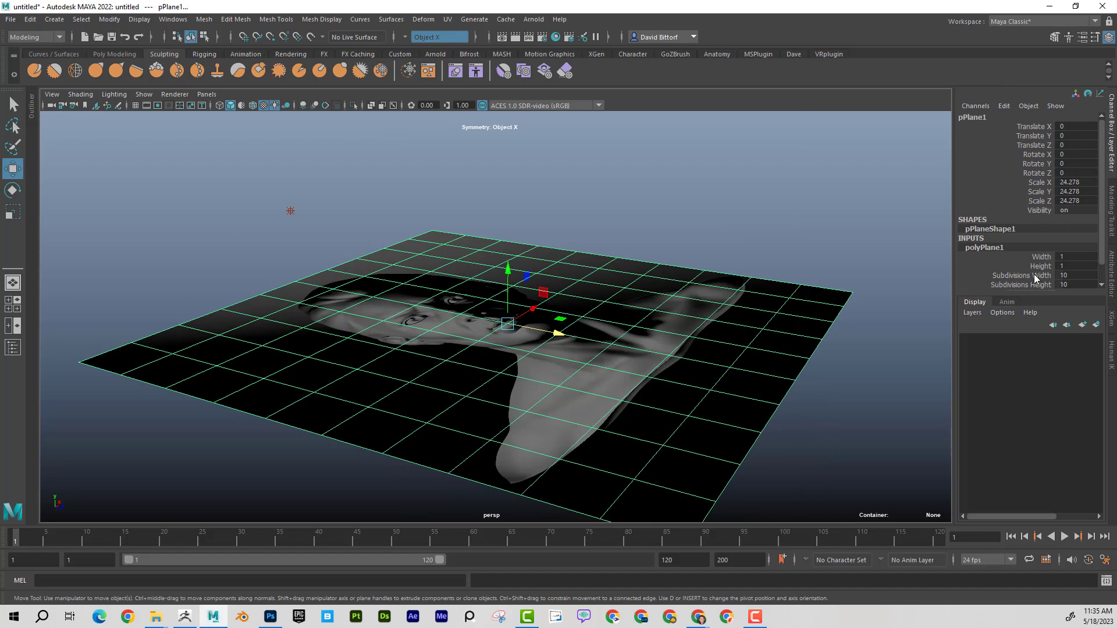
drag(1036, 276, 1036, 285)
middle_drag(881, 223, 679, 237)
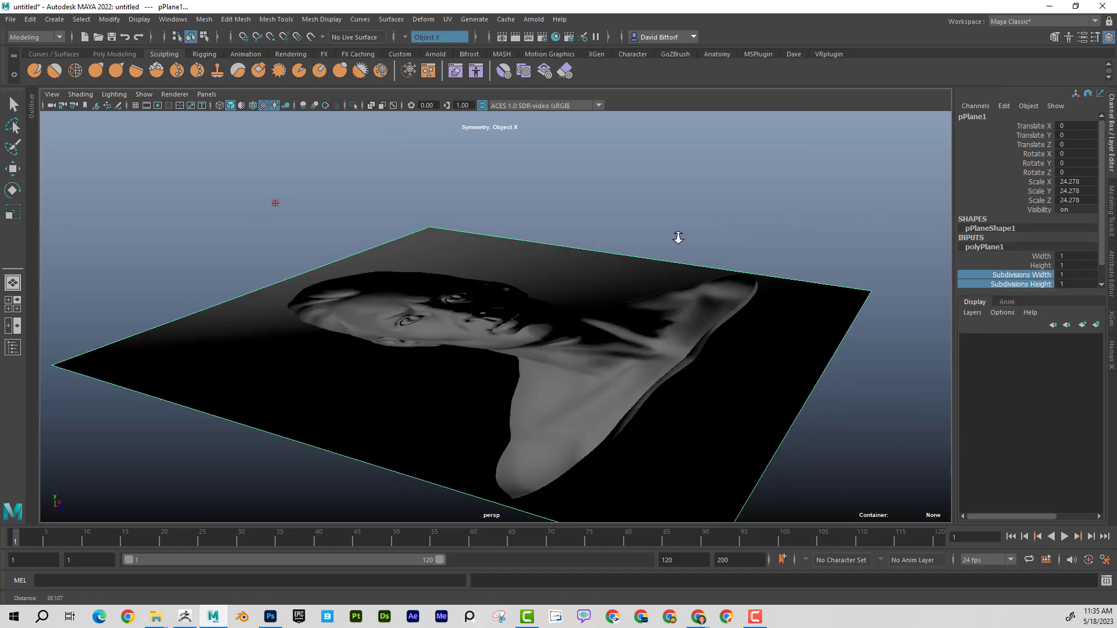
alt+drag(678, 237, 602, 232)
Select the point light and move it along X to about -10.75, checking the shading on the normal-mapped face
mouse_move(262, 199)
mouse_down()
mouse_move(315, 232)
mouse_move(508, 170)
mouse_move(663, 170)
mouse_move(491, 173)
mouse_move(339, 208)
mouse_move(429, 200)
mouse_move(596, 145)
mouse_move(609, 187)
mouse_move(305, 214)
mouse_up()
key(w)
alt+drag(553, 229, 473, 265)
alt+right_drag(473, 266, 439, 271)
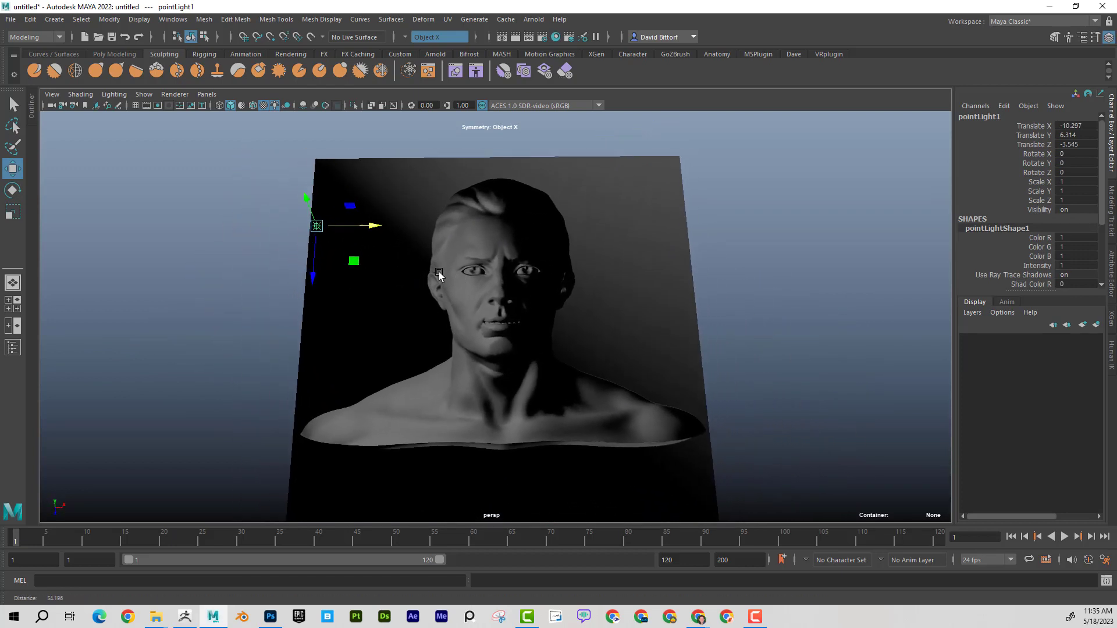
mouse_move(349, 233)
mouse_down()
mouse_move(722, 245)
mouse_move(347, 231)
mouse_up()
alt+right_drag(488, 266, 560, 276)
alt+drag(559, 276, 496, 258)
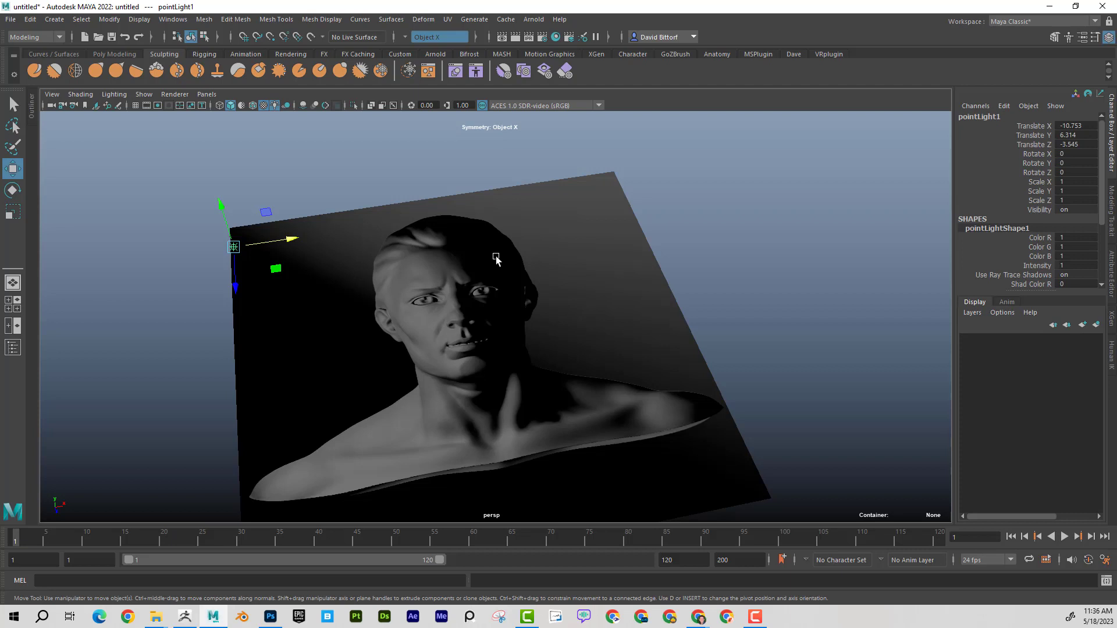
Move the point light farther out along X to about -12.5 and examine the normal-mapped face from several angles
alt+drag(399, 260, 347, 281)
mouse_move(346, 281)
middle_down()
mouse_move(691, 274)
mouse_move(574, 242)
mouse_move(311, 262)
middle_up()
alt+drag(386, 274, 480, 288)
alt+drag(414, 314, 516, 333)
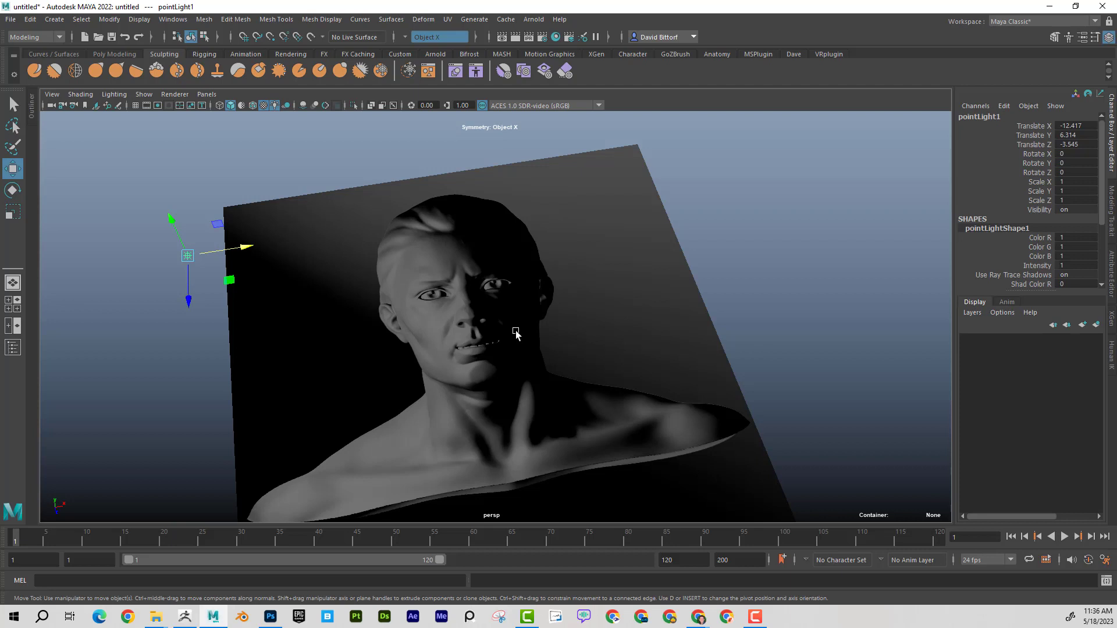
alt+drag(490, 313, 325, 263)
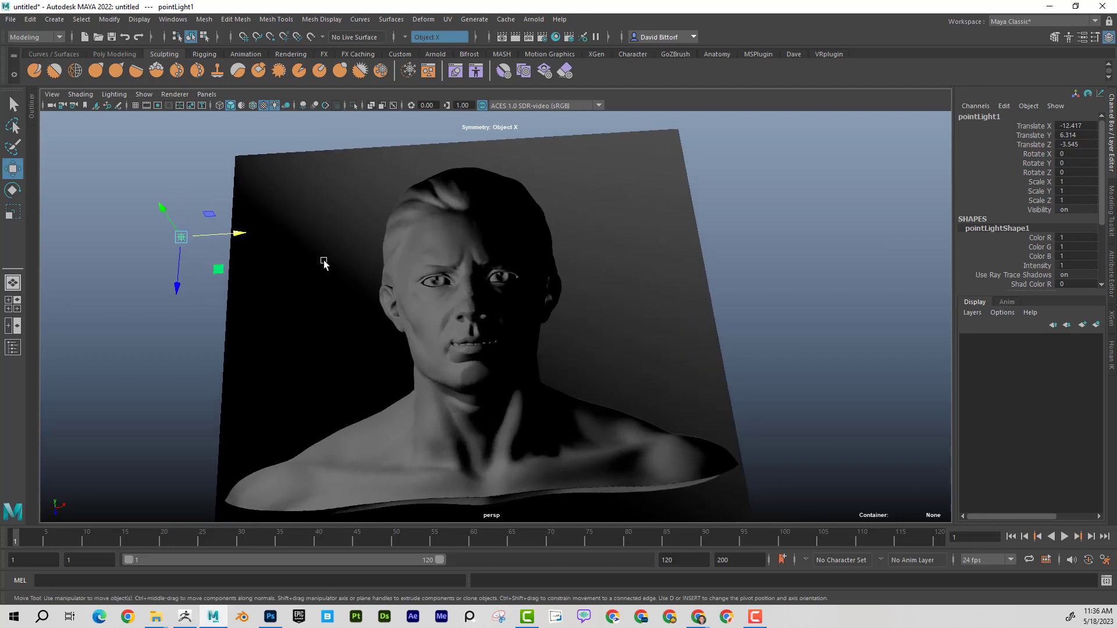
drag(244, 241, 481, 319)
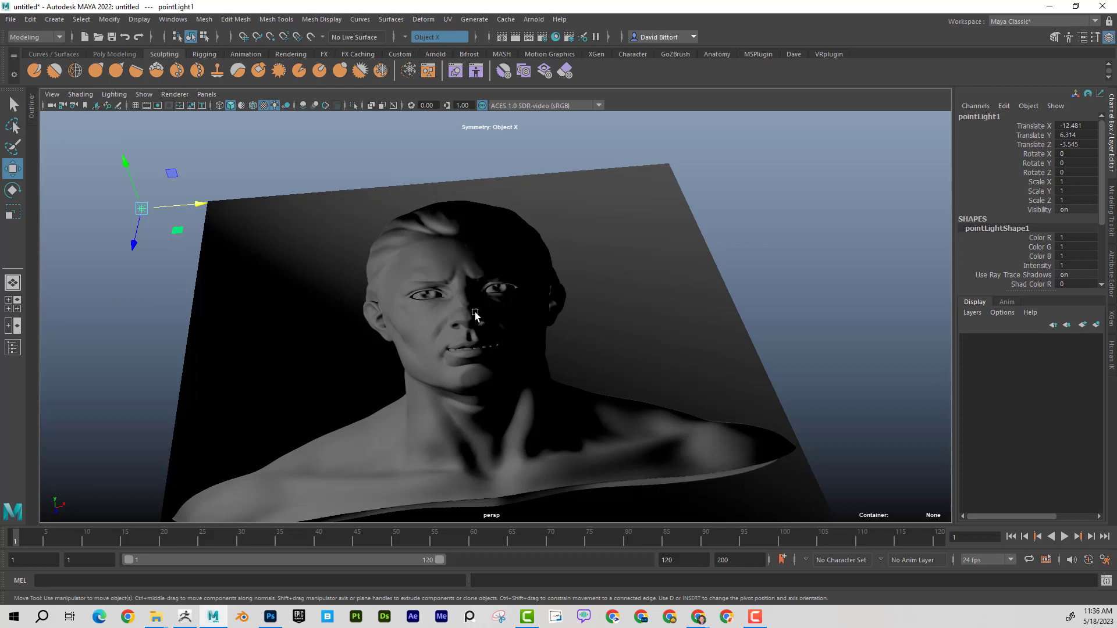
mouse_move(520, 300)
alt+mouse_down()
mouse_move(524, 315)
mouse_move(506, 313)
alt+mouse_up()
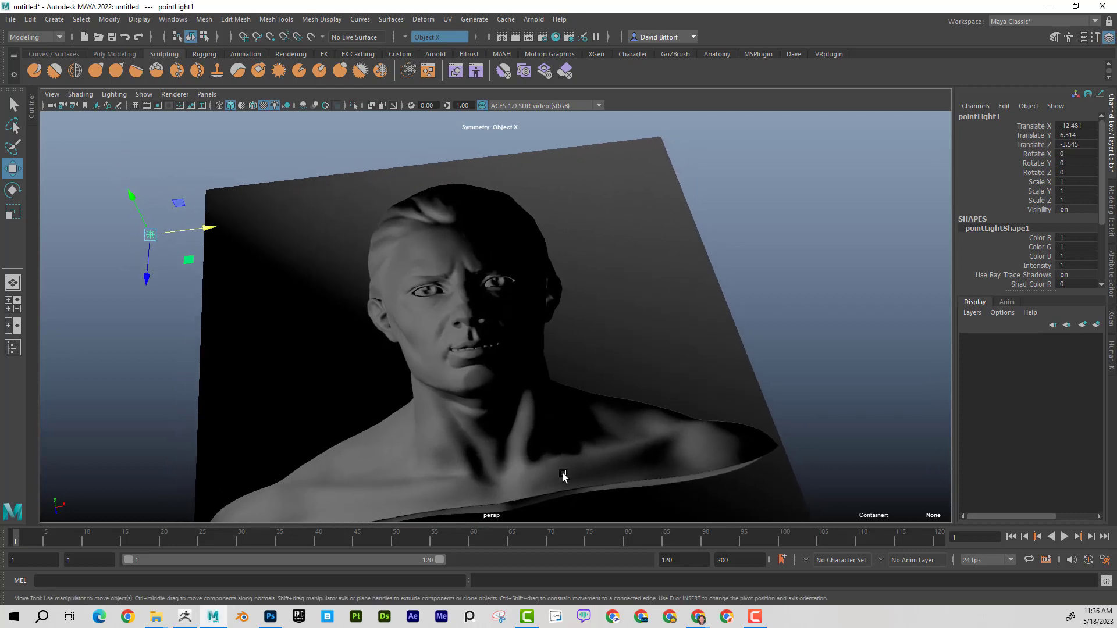